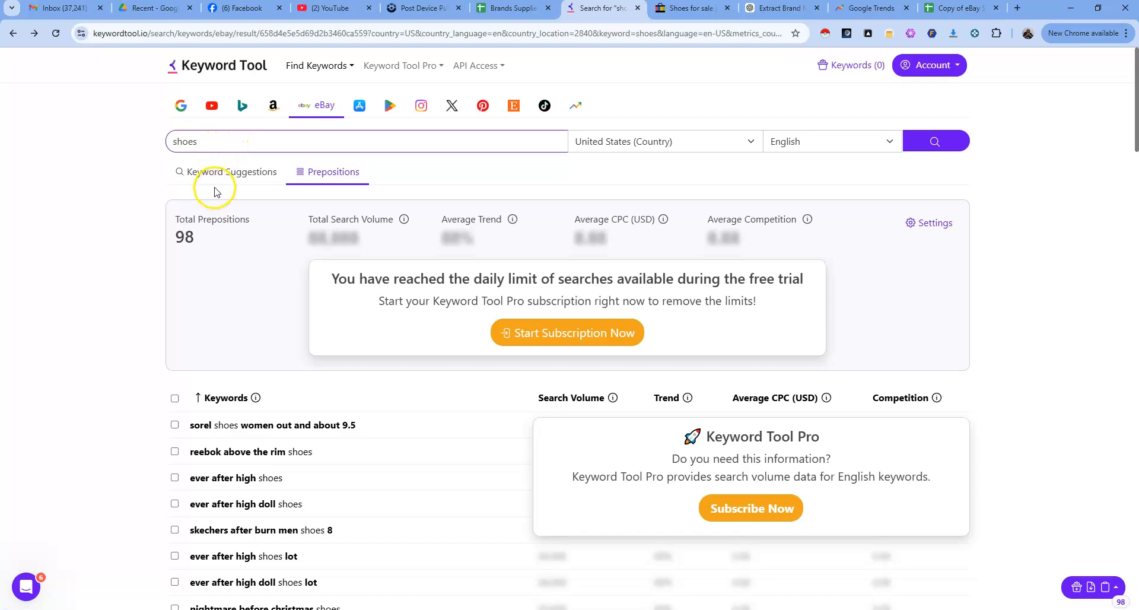
Run the eBay keyword search for "shoes" and display its keyword suggestions instead of the prepositions.
key("Return")
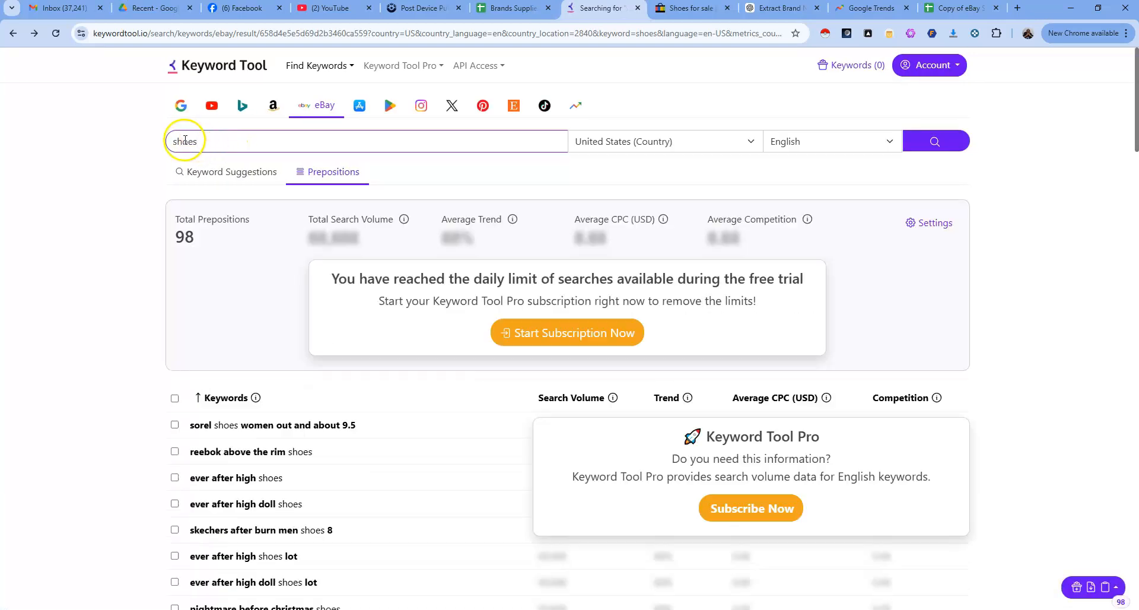
left_click(231, 172)
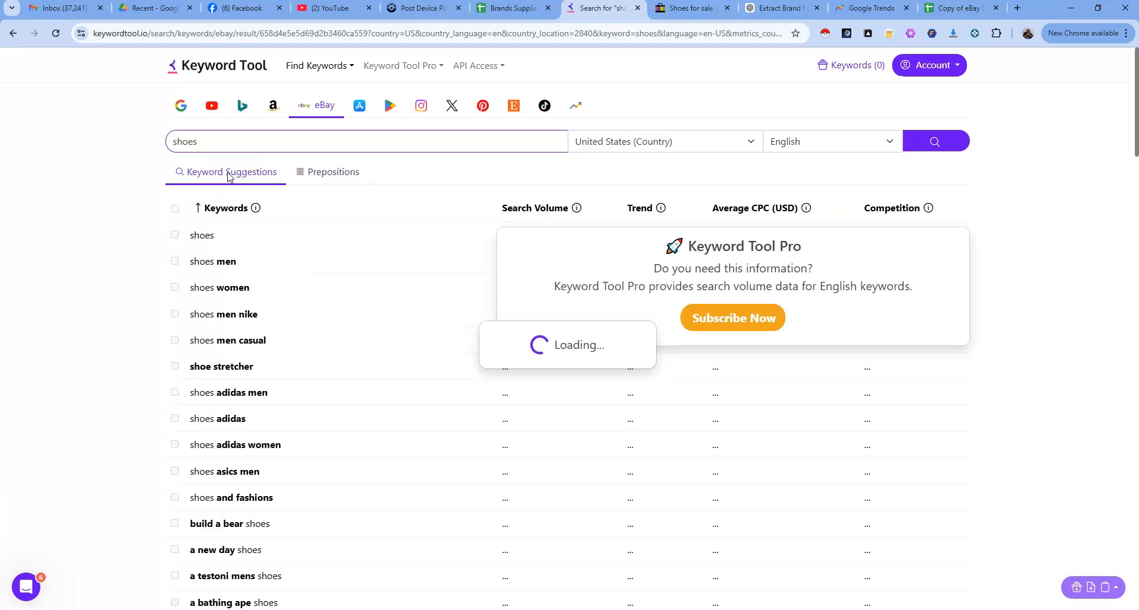
left_click_drag(174, 242, 209, 245)
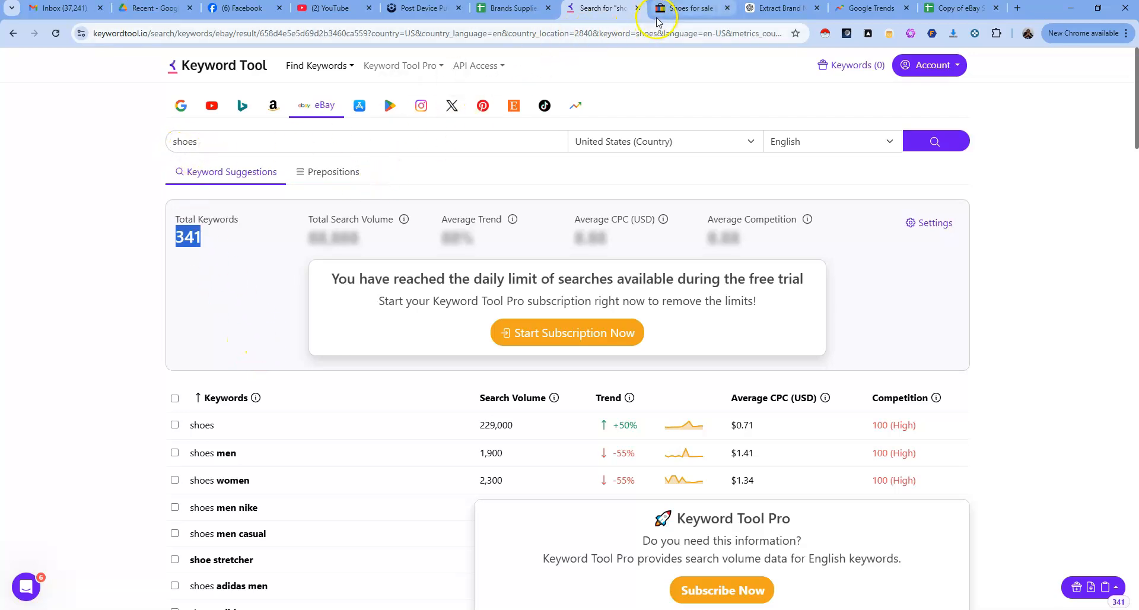
Look through the keyword suggestions for "shoes" down to the end of the loaded list.
scroll(236, 233, "down", 3)
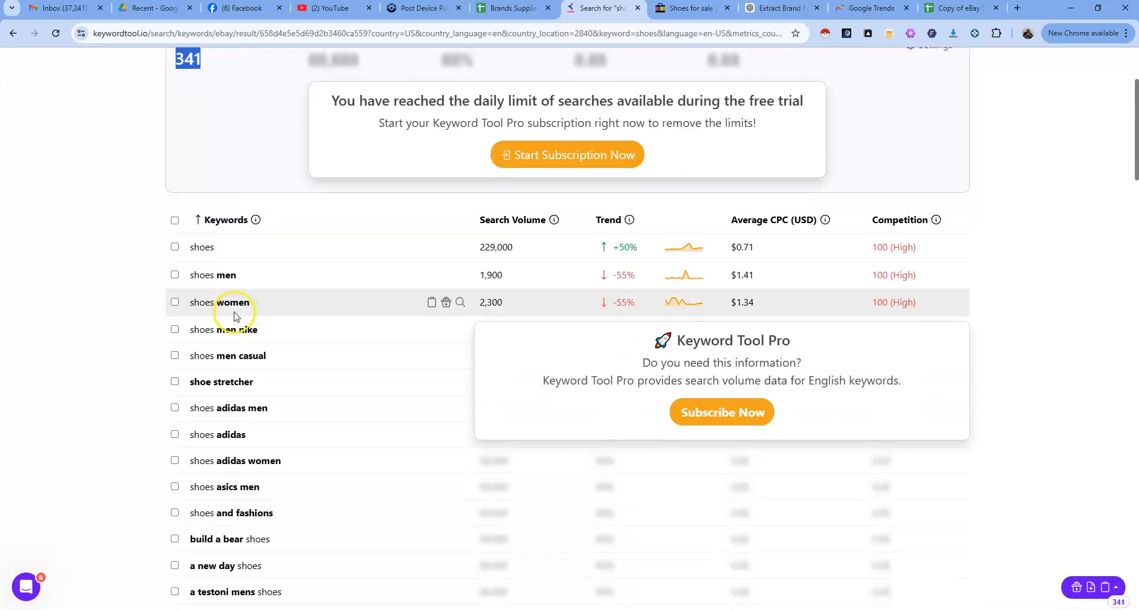
scroll(232, 323, "down", 9)
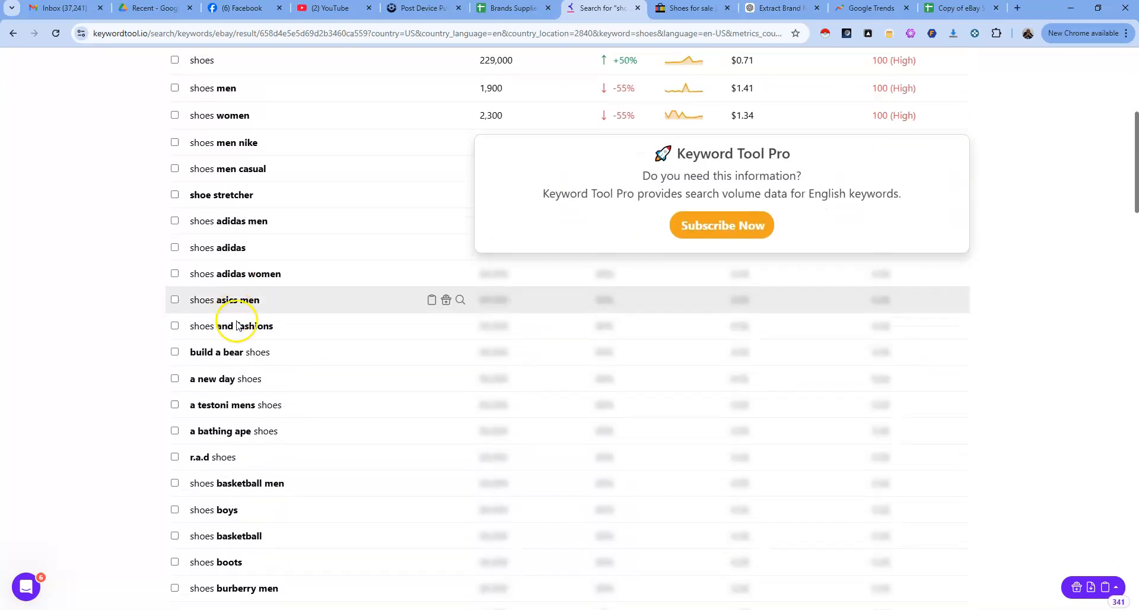
scroll(234, 338, "down", 8)
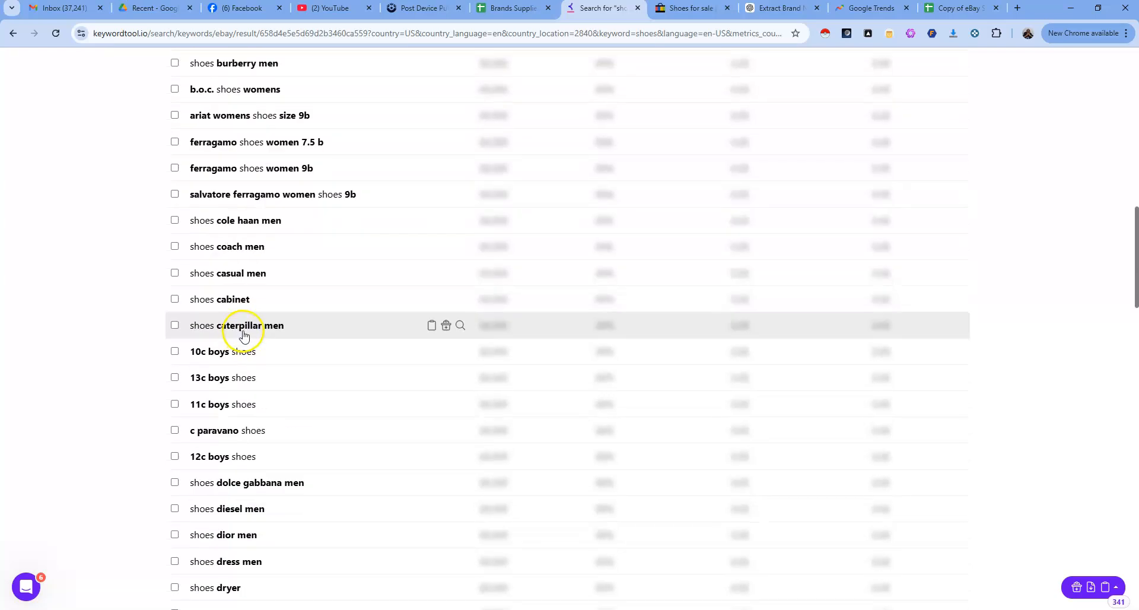
scroll(227, 344, "down", 5)
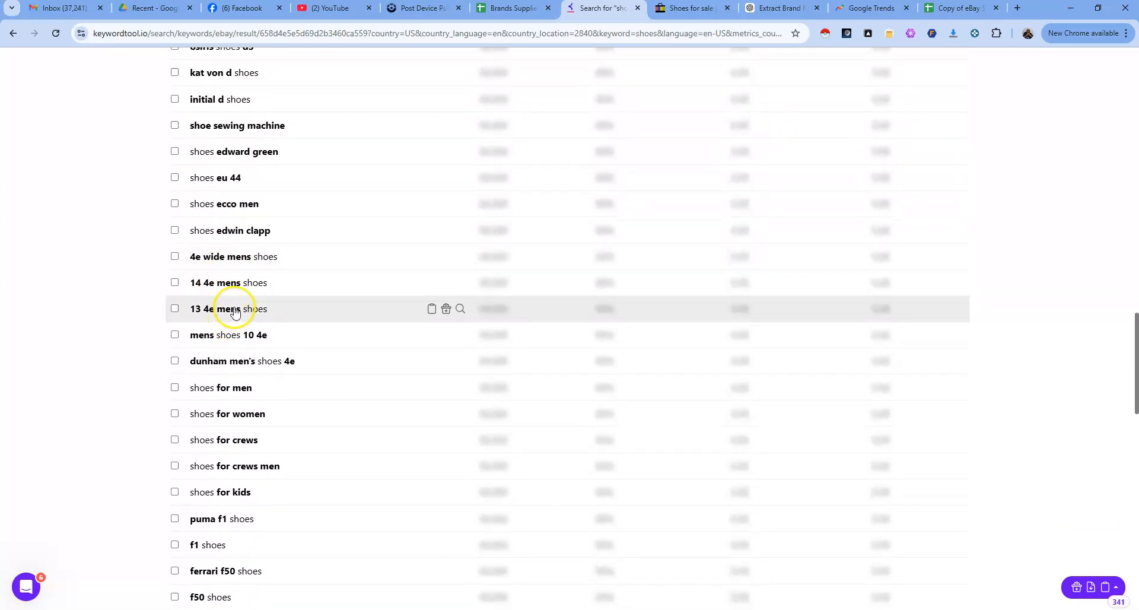
scroll(234, 312, "down", 8)
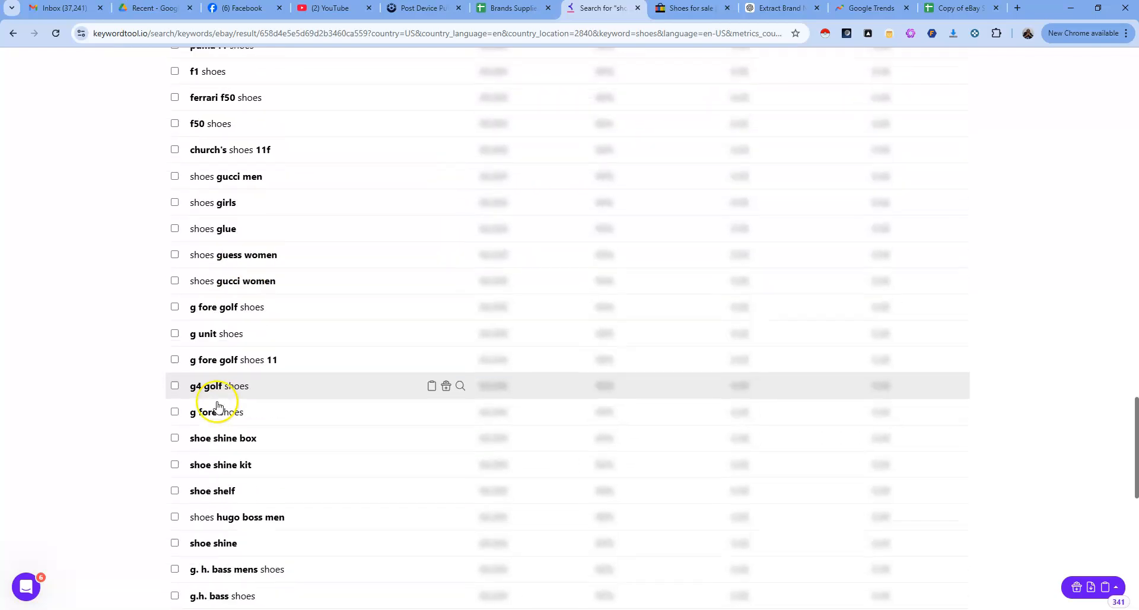
scroll(201, 534, "down", 6)
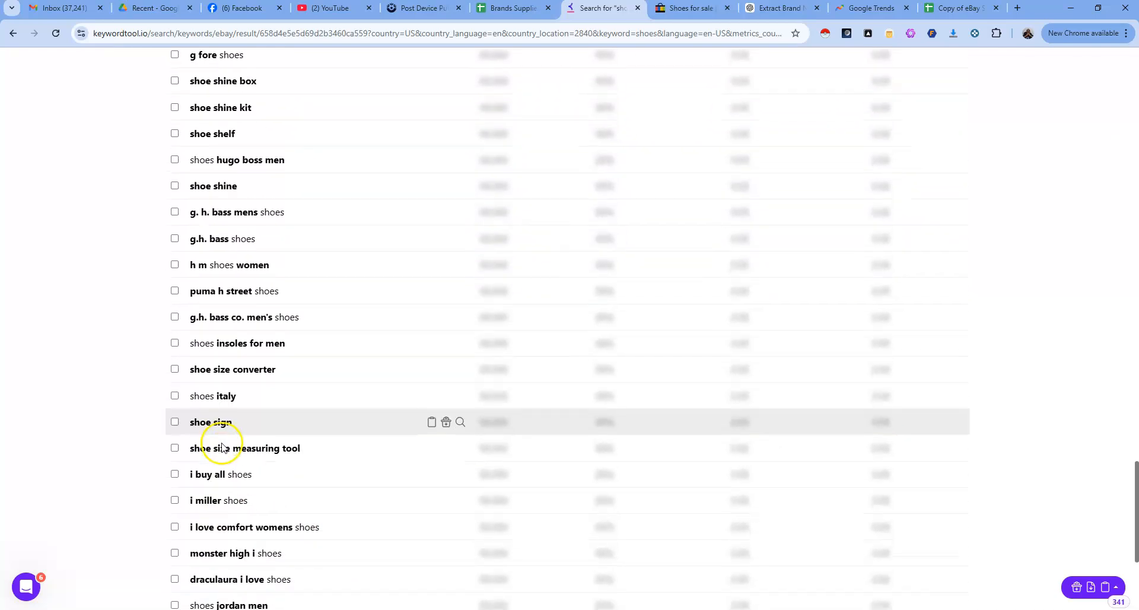
scroll(247, 410, "down", 4)
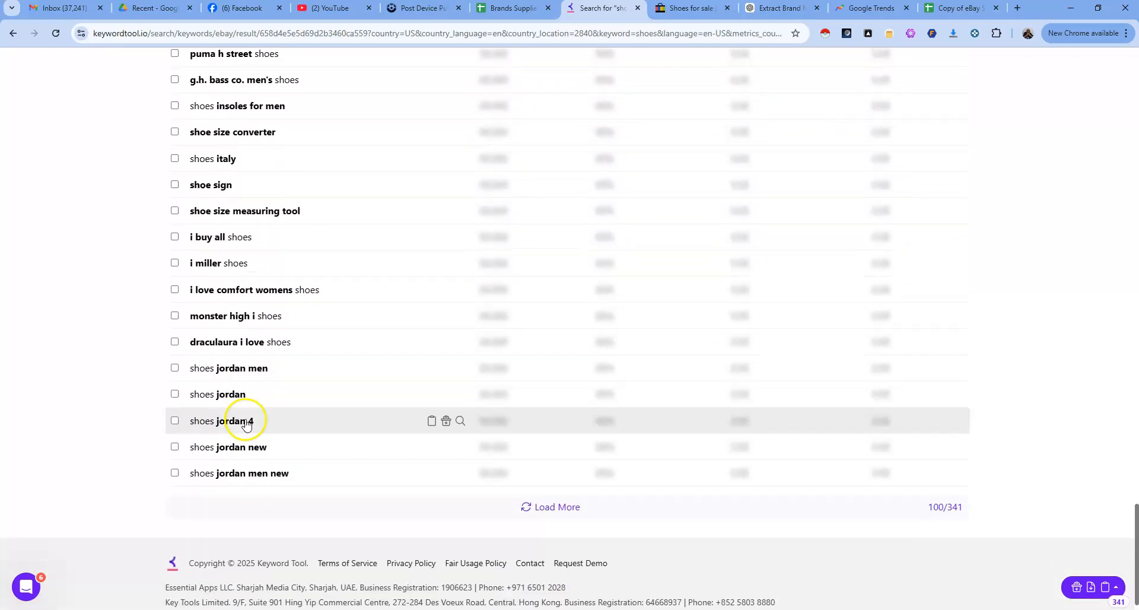
Load more of the keyword suggestions and copy the complete list without search data.
left_click(559, 515)
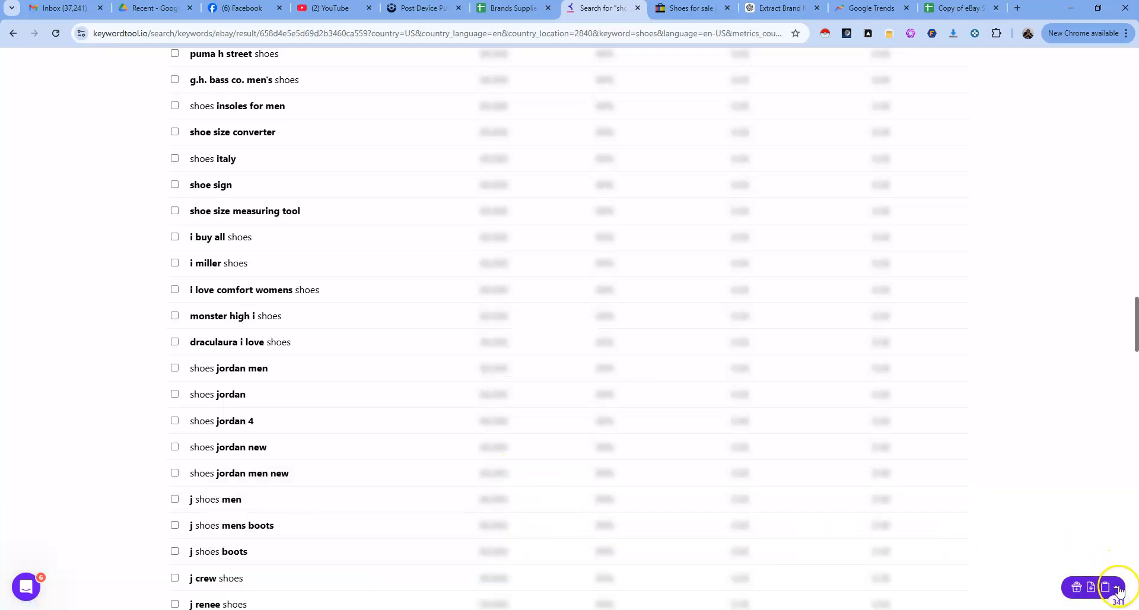
left_click(1117, 587)
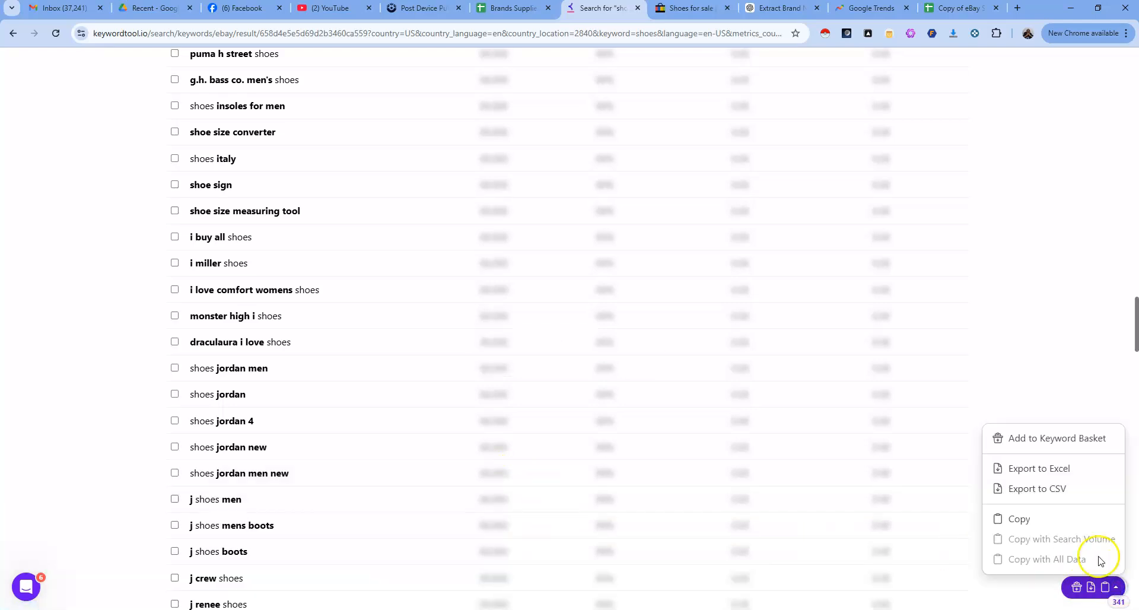
left_click(1022, 521)
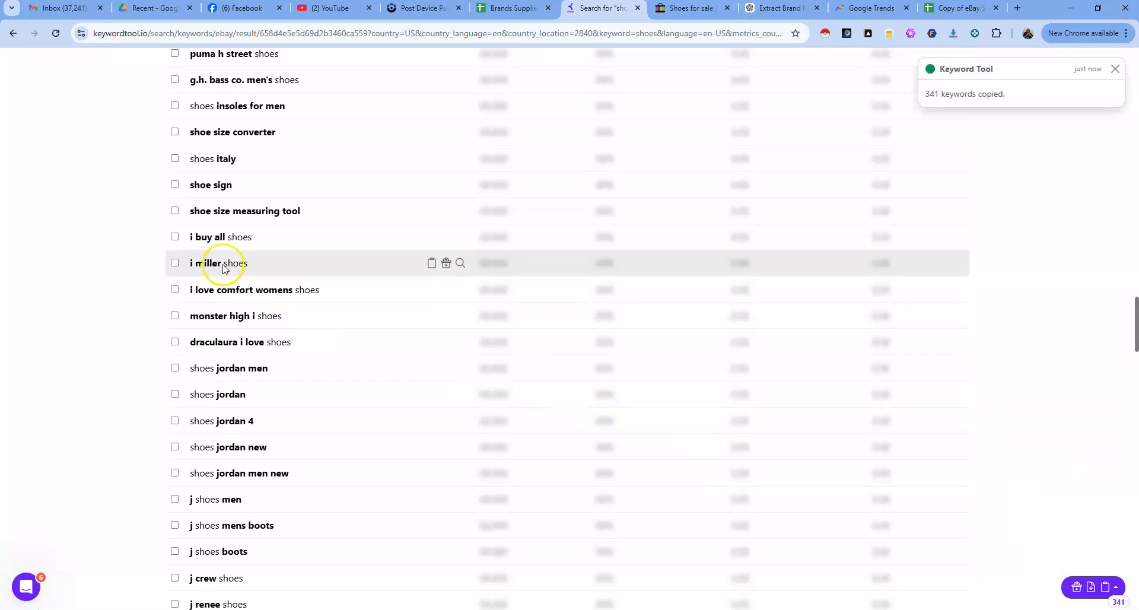
Switch to ChatGPT's "Extract Brand Names" chat and send the copied shoe keyword list as a message.
left_click(766, 10)
left_click_drag(765, 7, 679, 8)
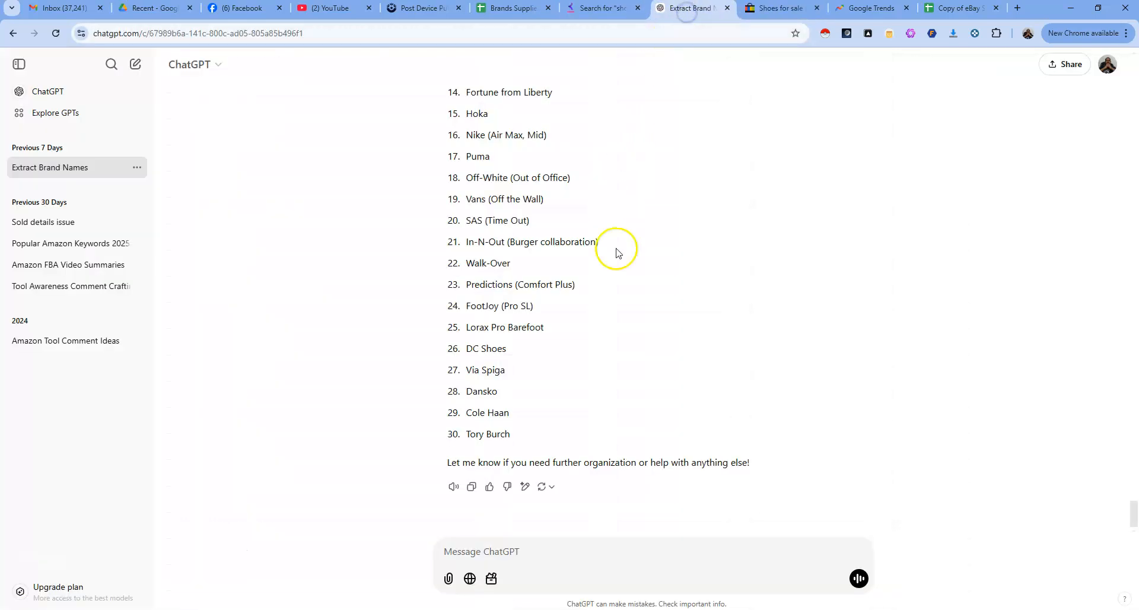
right_click(465, 553)
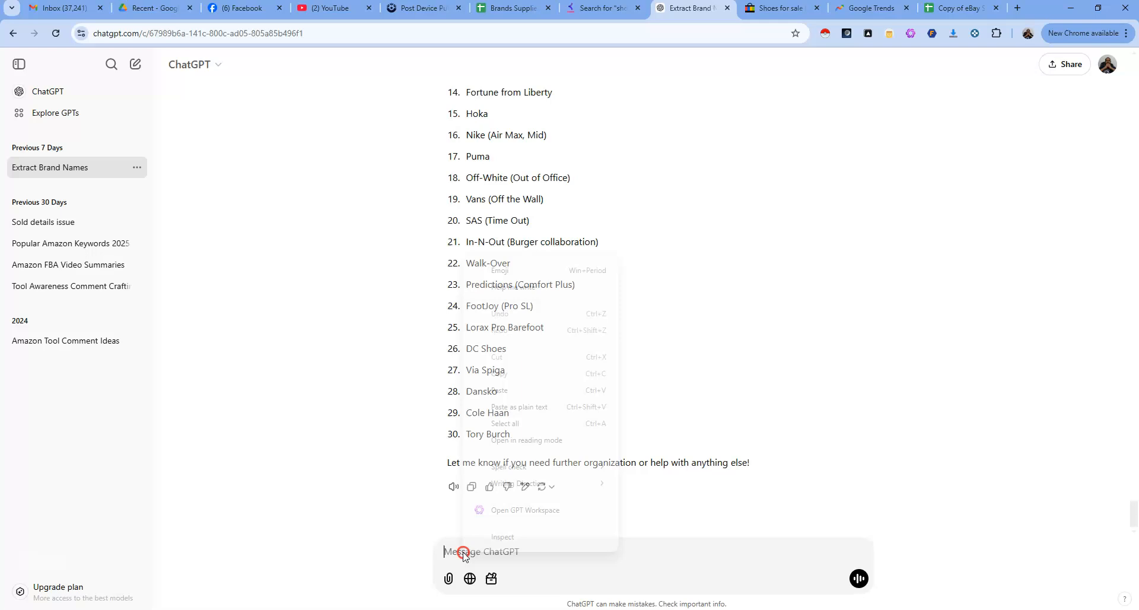
left_click(514, 389)
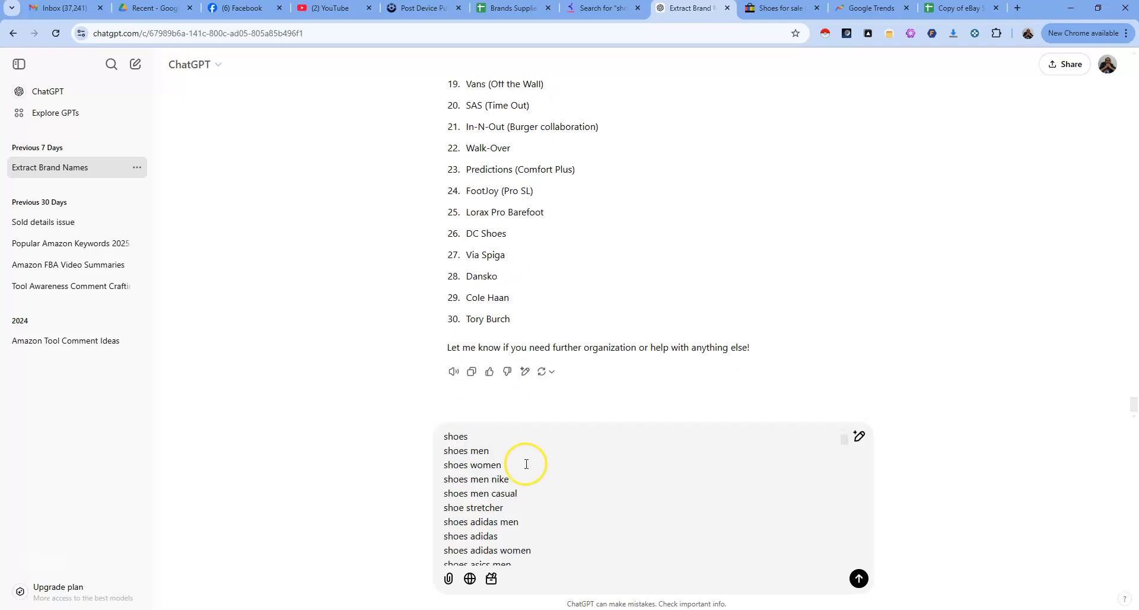
left_click(856, 580)
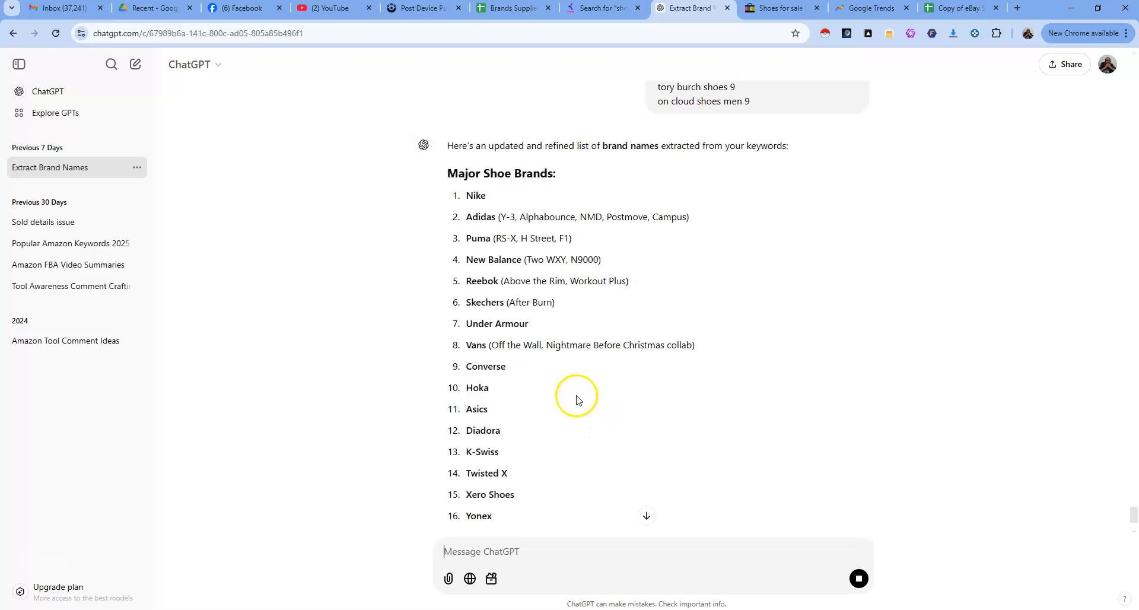
Review the conversation back to the opening prompt that asks for brand names from product keyword searches, and highlight that prompt.
scroll(584, 423, "up", 15)
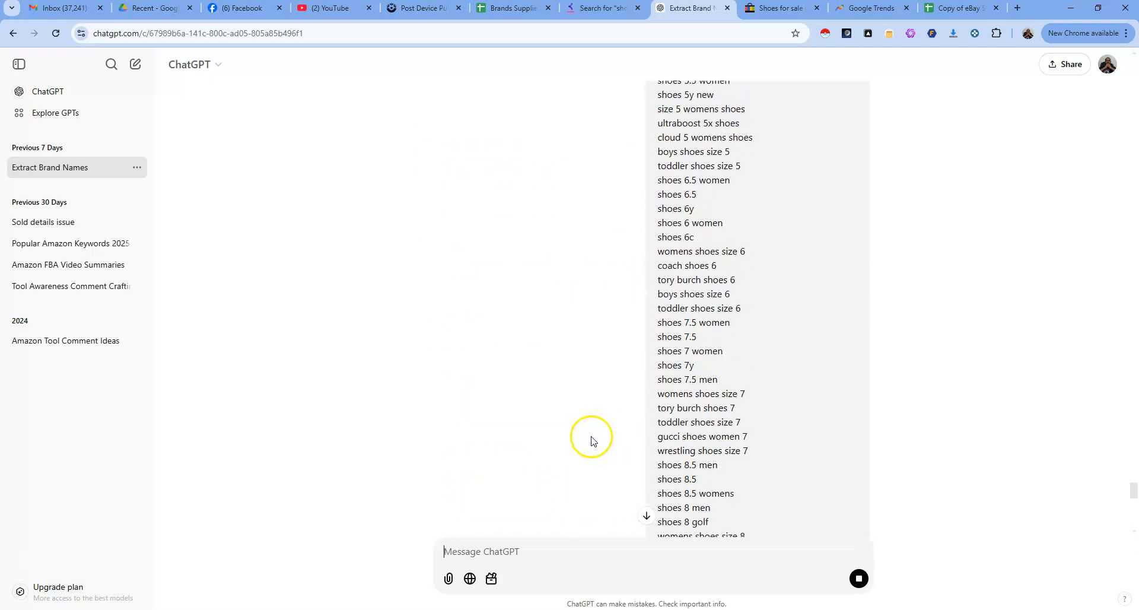
scroll(599, 461, "up", 20)
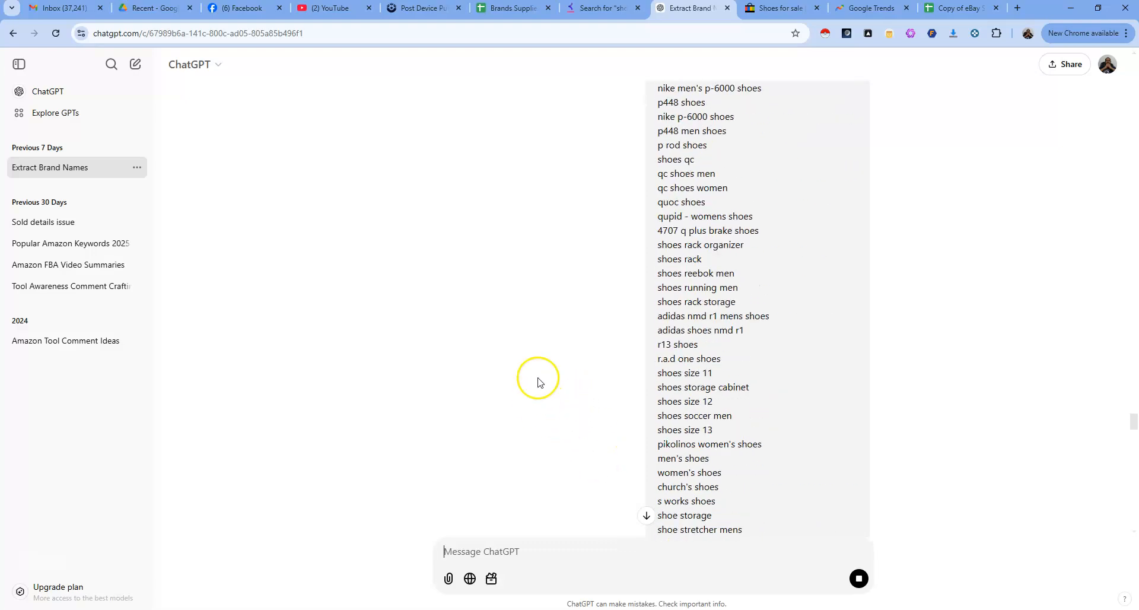
scroll(540, 347, "up", 20)
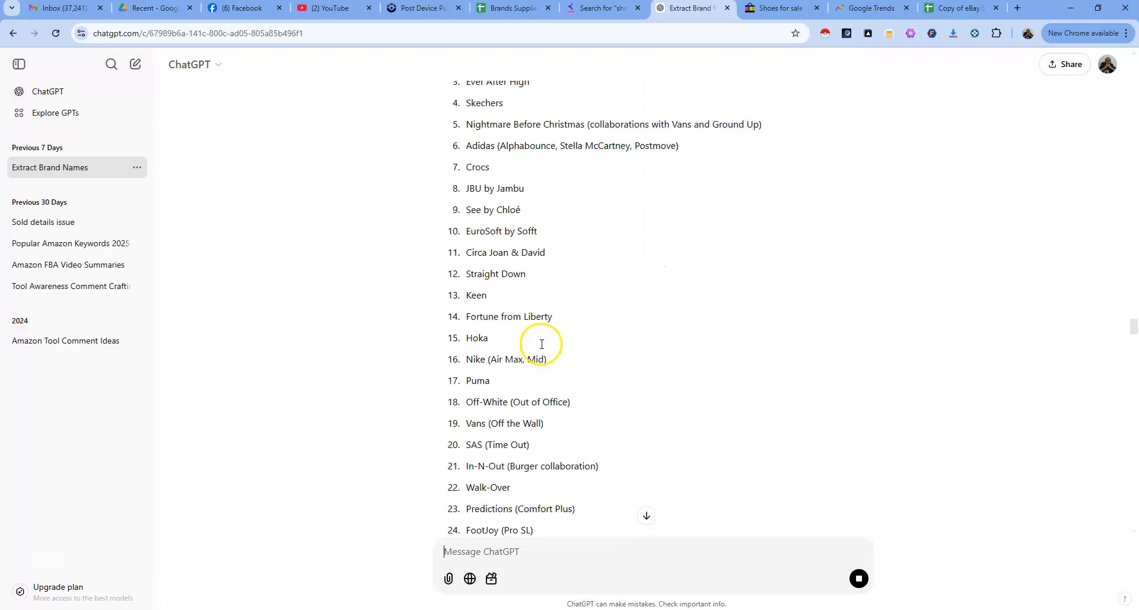
scroll(541, 348, "down", 20)
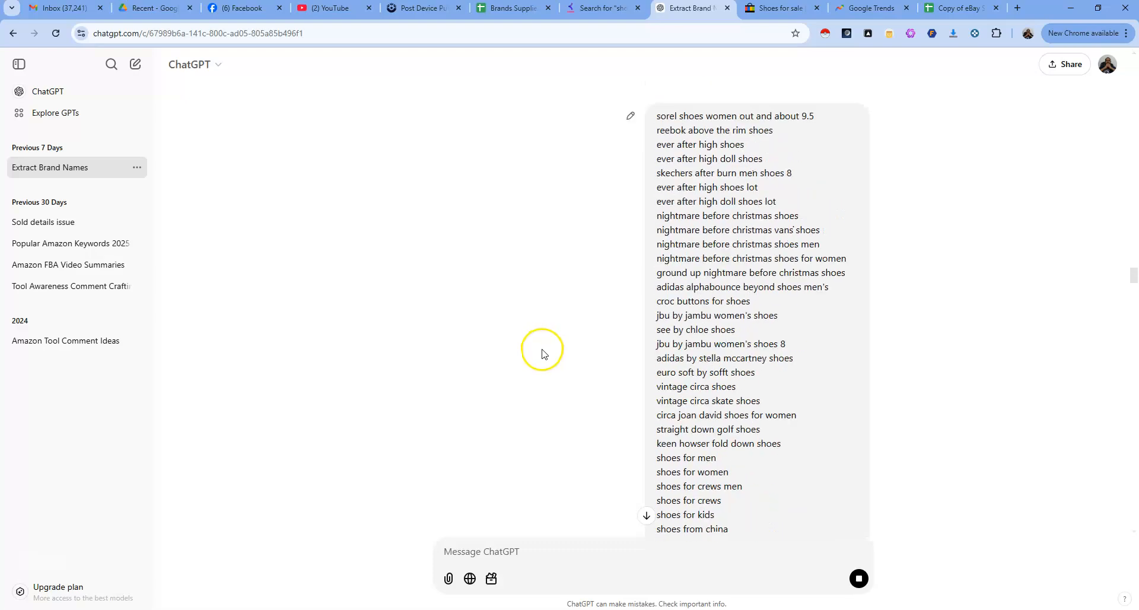
scroll(542, 355, "up", 20)
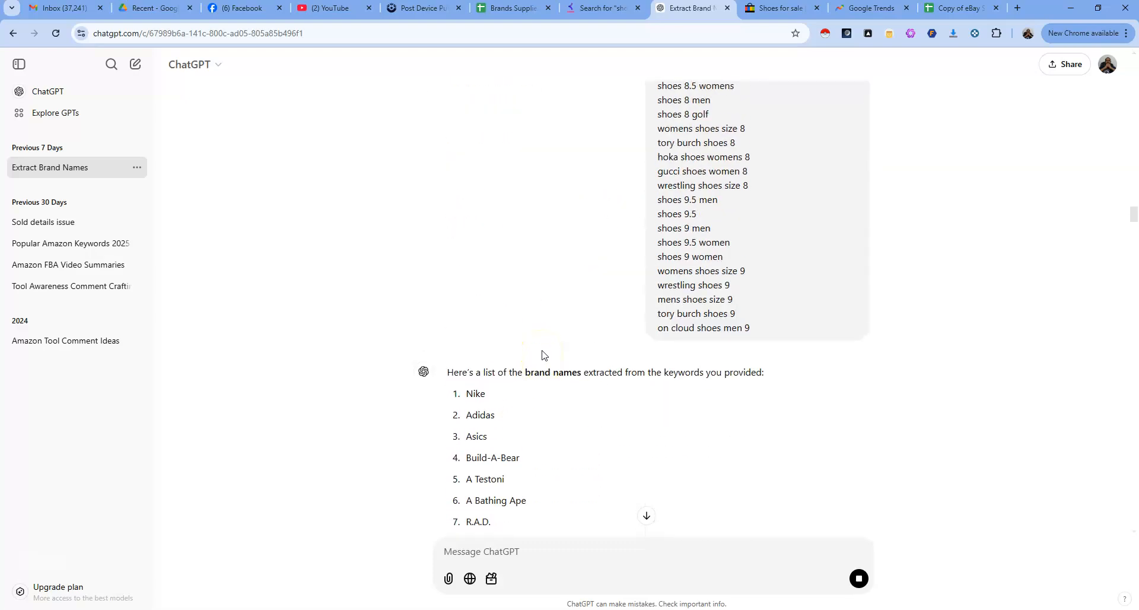
scroll(543, 360, "up", 20)
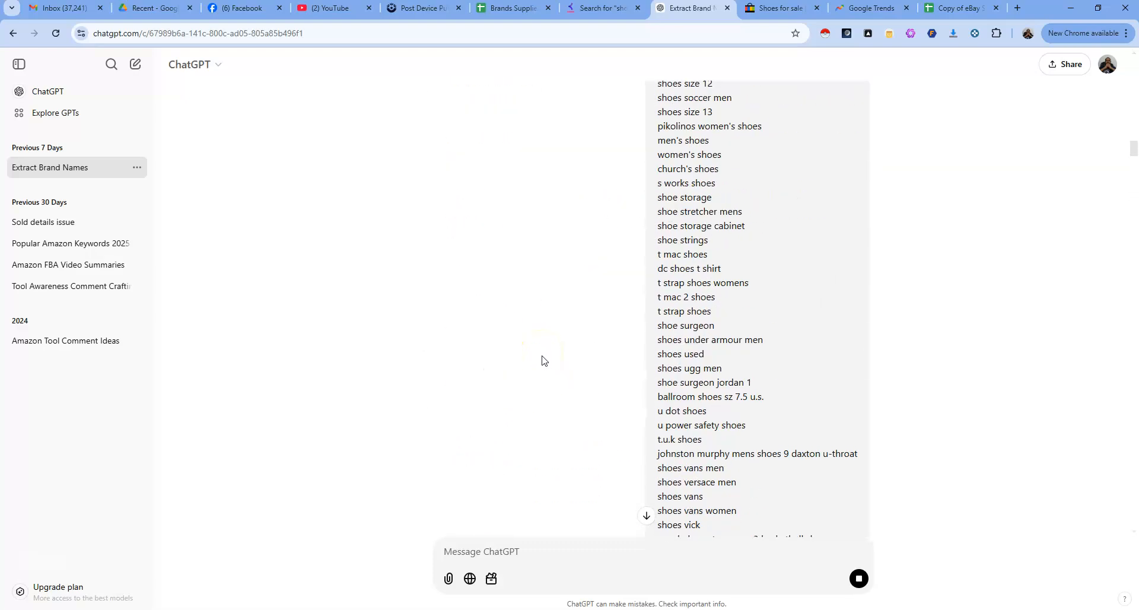
scroll(541, 362, "up", 20)
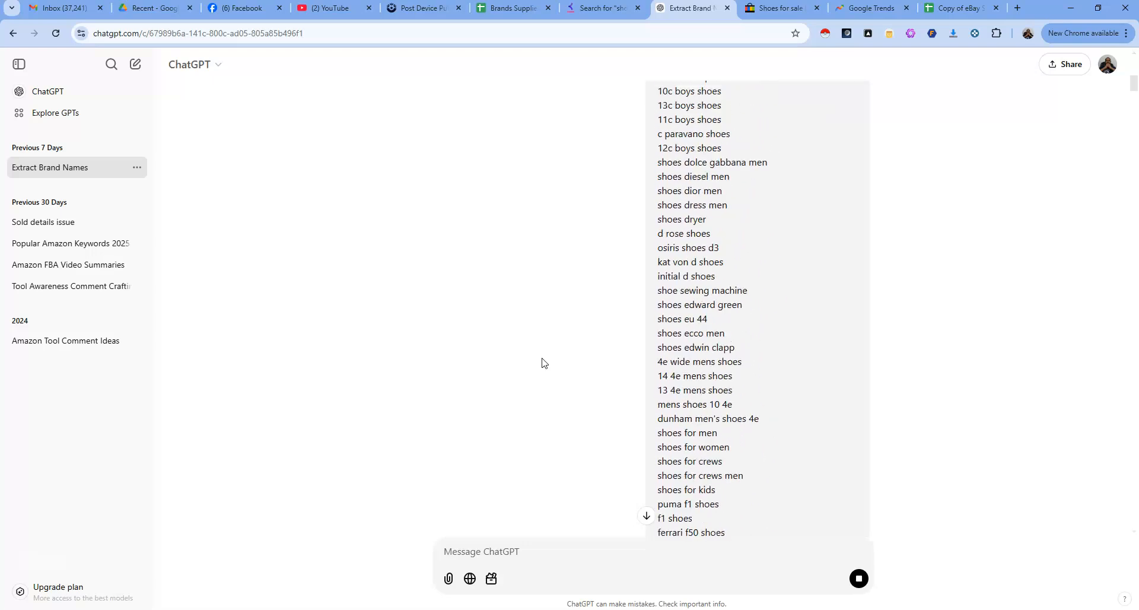
left_click(511, 180)
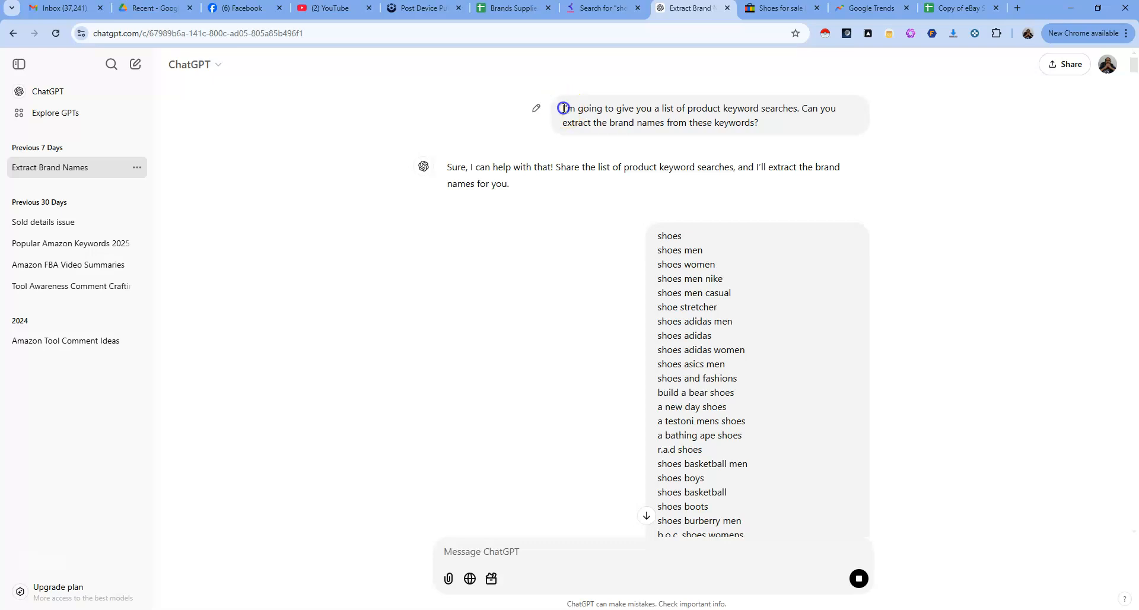
left_click_drag(651, 112, 773, 117)
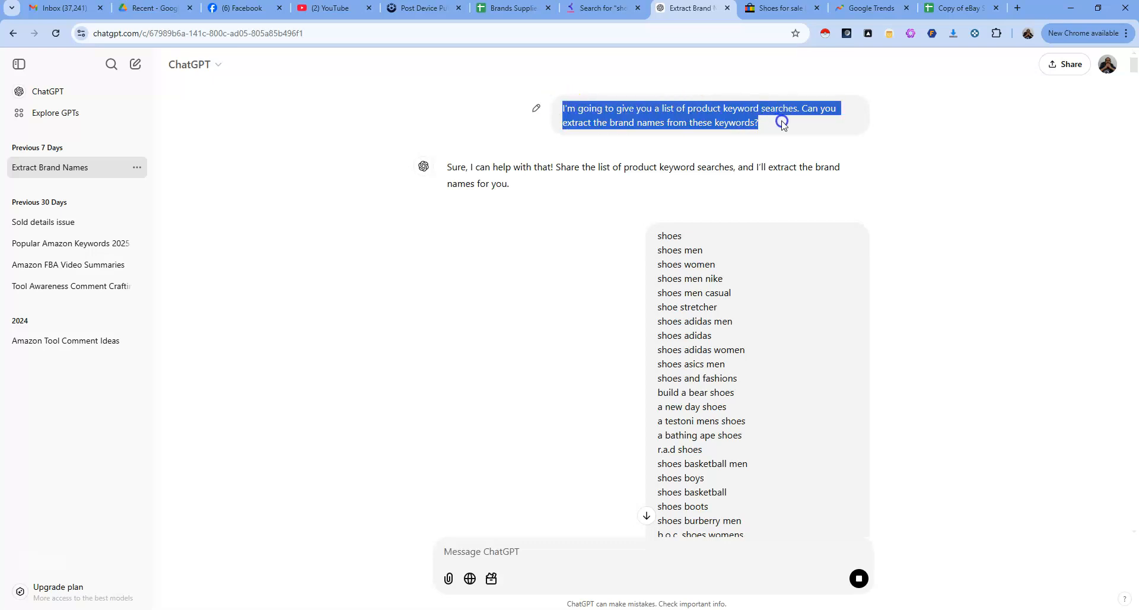
Review the brand names in the latest reply and copy "K-Swiss" from the Major Shoe Brands list.
left_click_drag(1133, 64, 1116, 473)
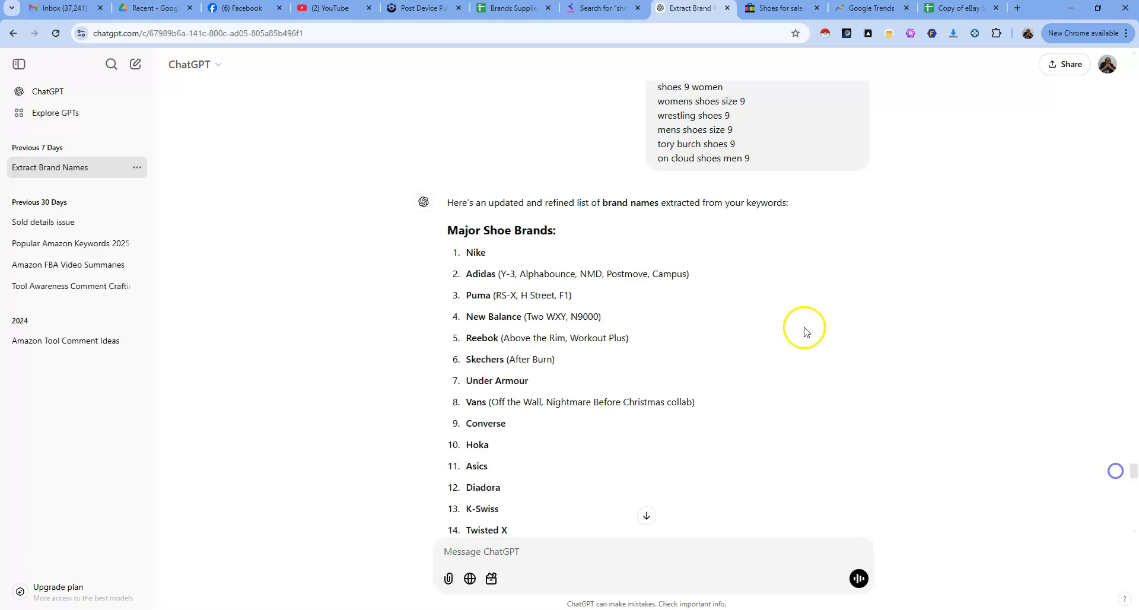
scroll(521, 370, "down", 4)
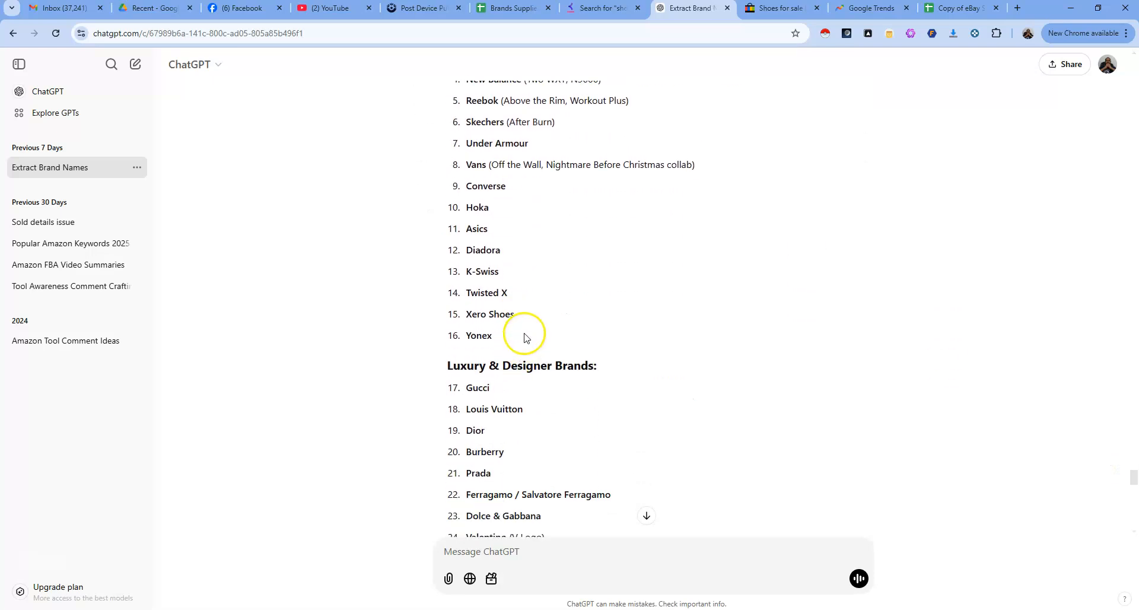
scroll(525, 337, "down", 2)
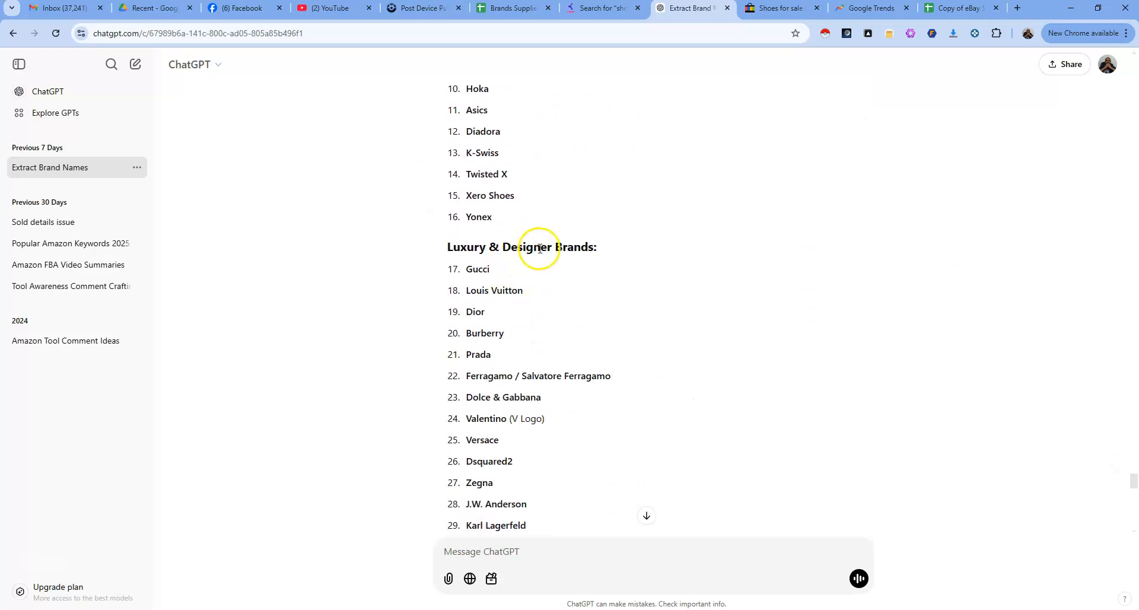
scroll(544, 234, "up", 3)
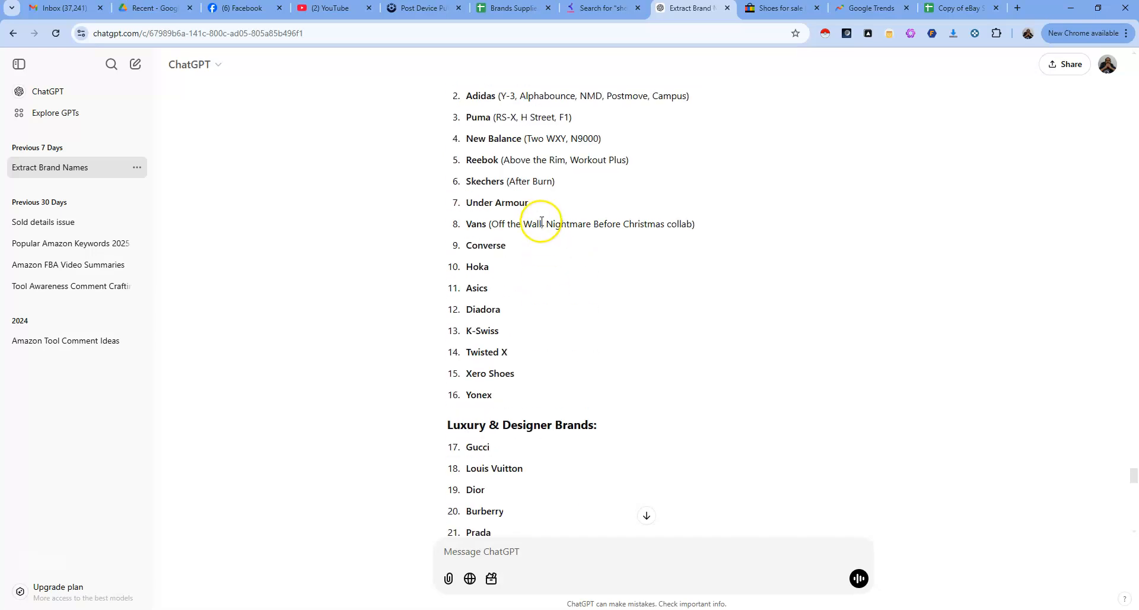
scroll(559, 235, "up", 1)
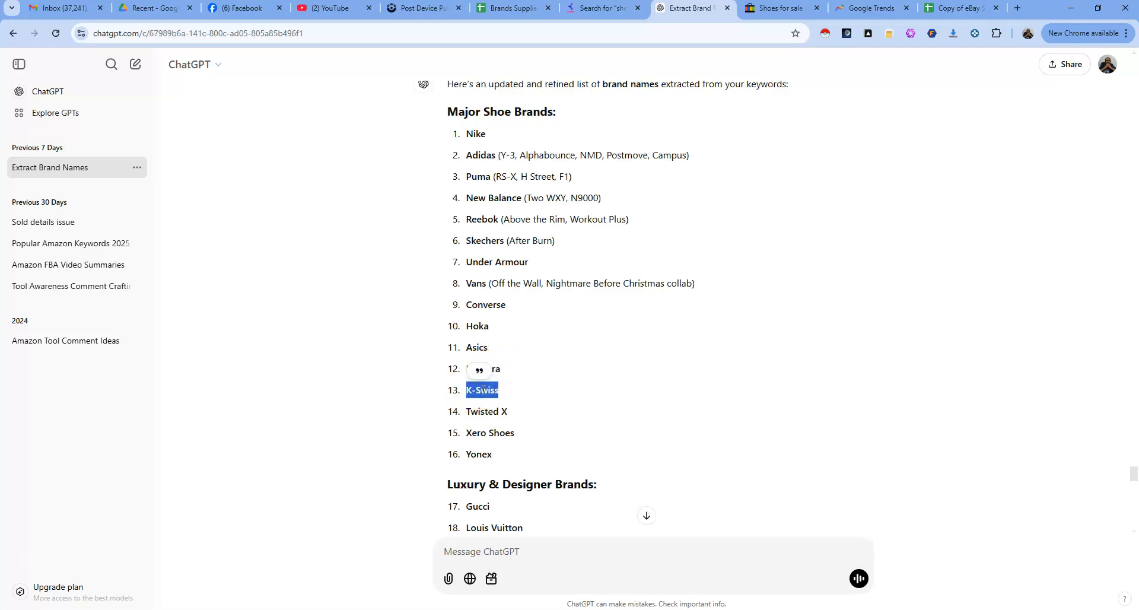
right_click(488, 390)
left_click(517, 401)
Switch back to Keyword Tool, replace the search term with the copied "K-Swiss" and run the eBay search.
left_click(600, 8)
scroll(521, 305, "up", 10)
left_click_drag(1135, 255, 1135, 67)
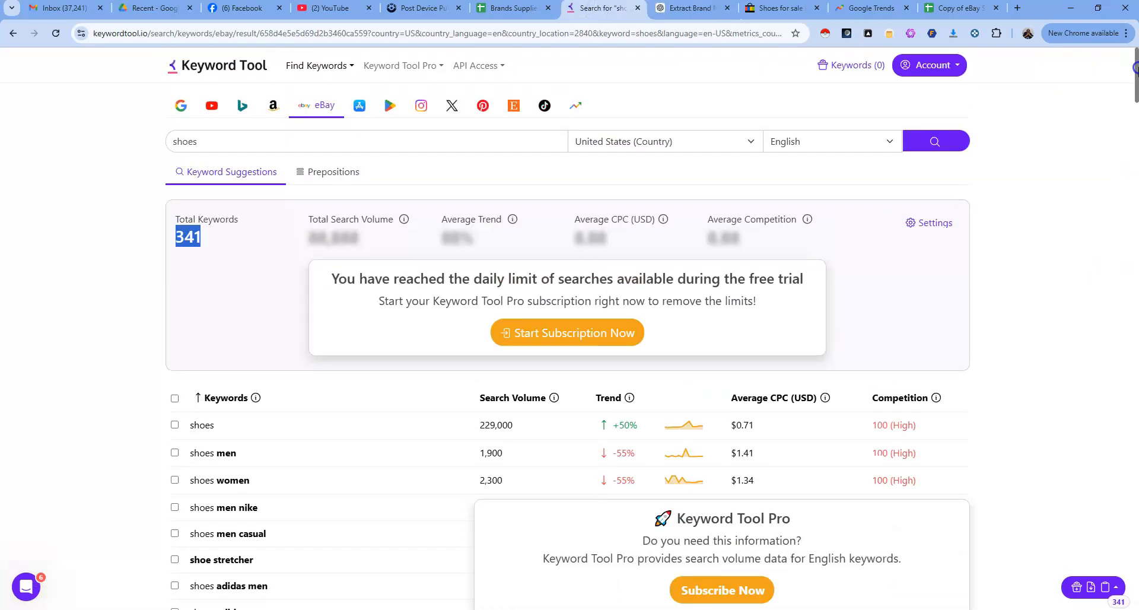
double_click(187, 142)
right_click(187, 142)
left_click(225, 215)
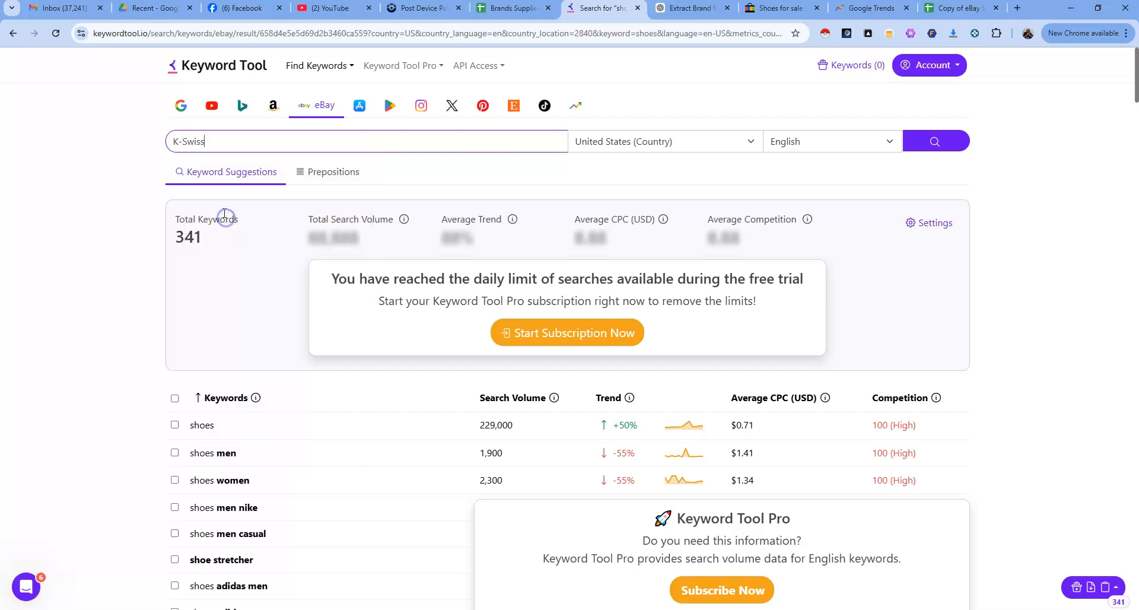
key("Return")
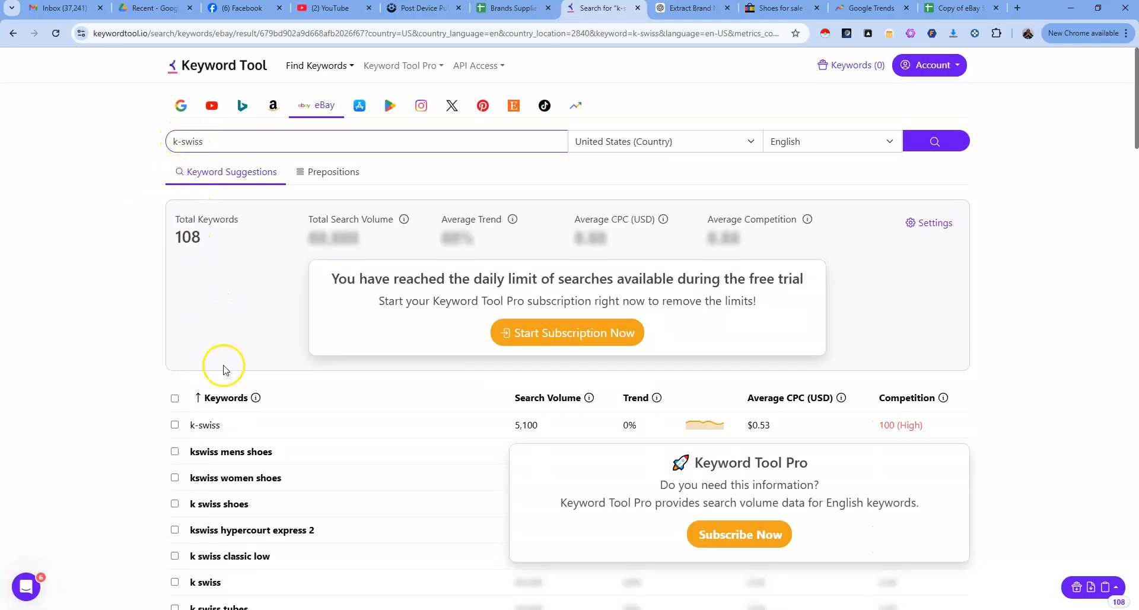
scroll(231, 336, "down", 3)
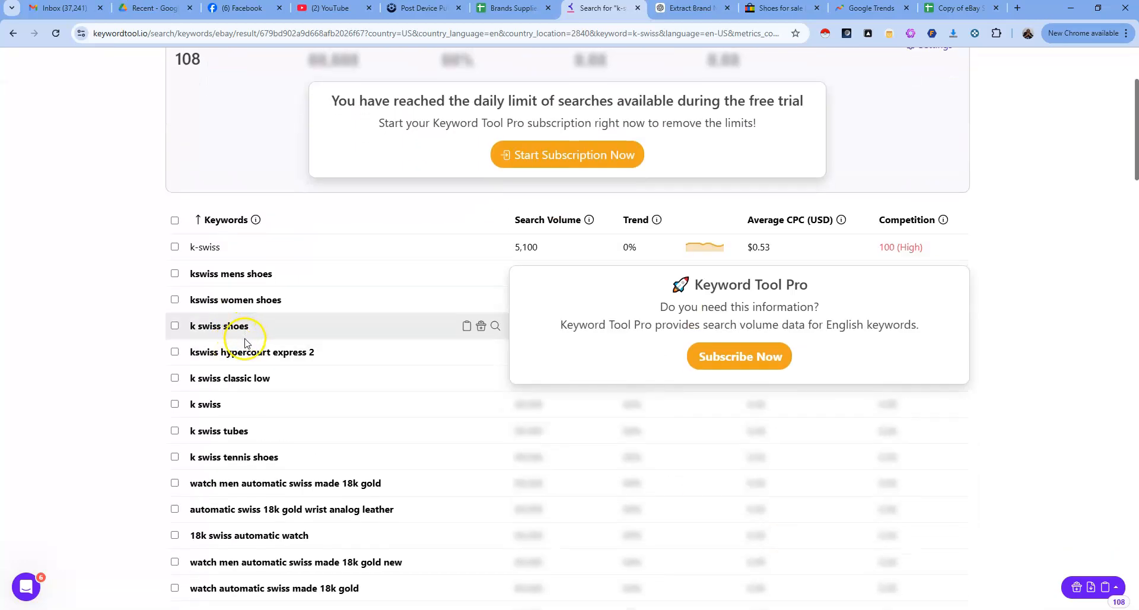
Review the complete list of K-Swiss keyword suggestions, loading the remaining entries at its end.
scroll(246, 335, "down", 5)
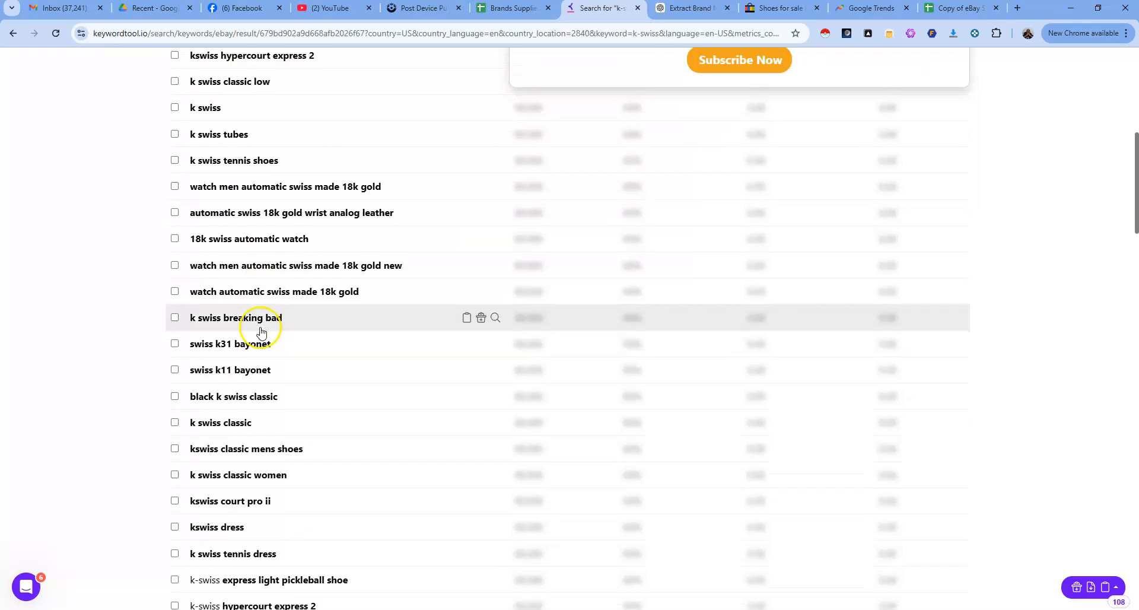
scroll(261, 331, "down", 9)
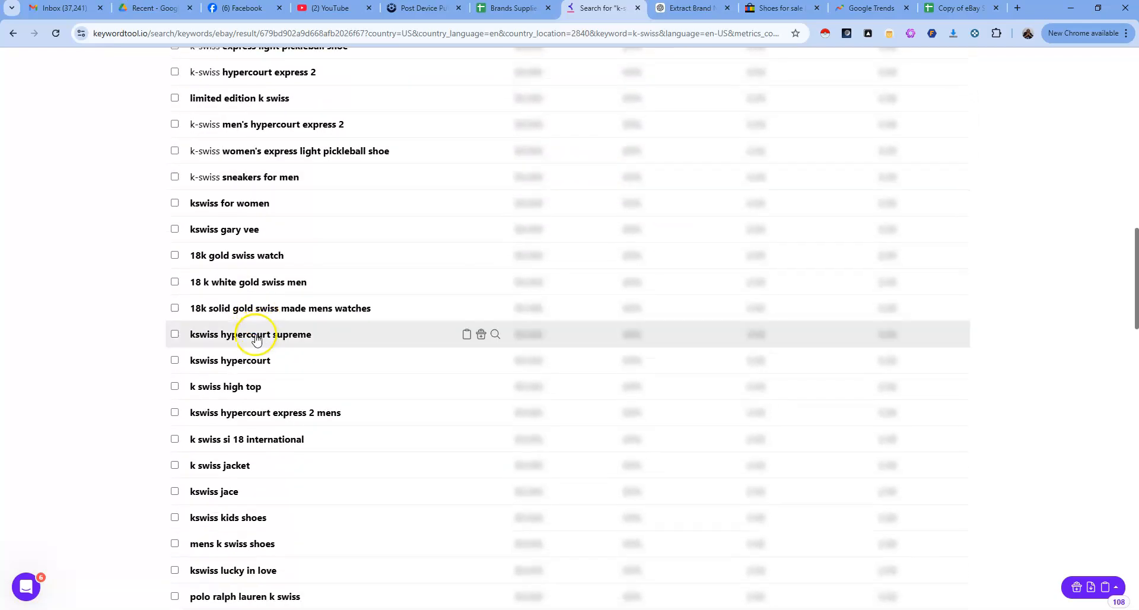
scroll(256, 340, "down", 5)
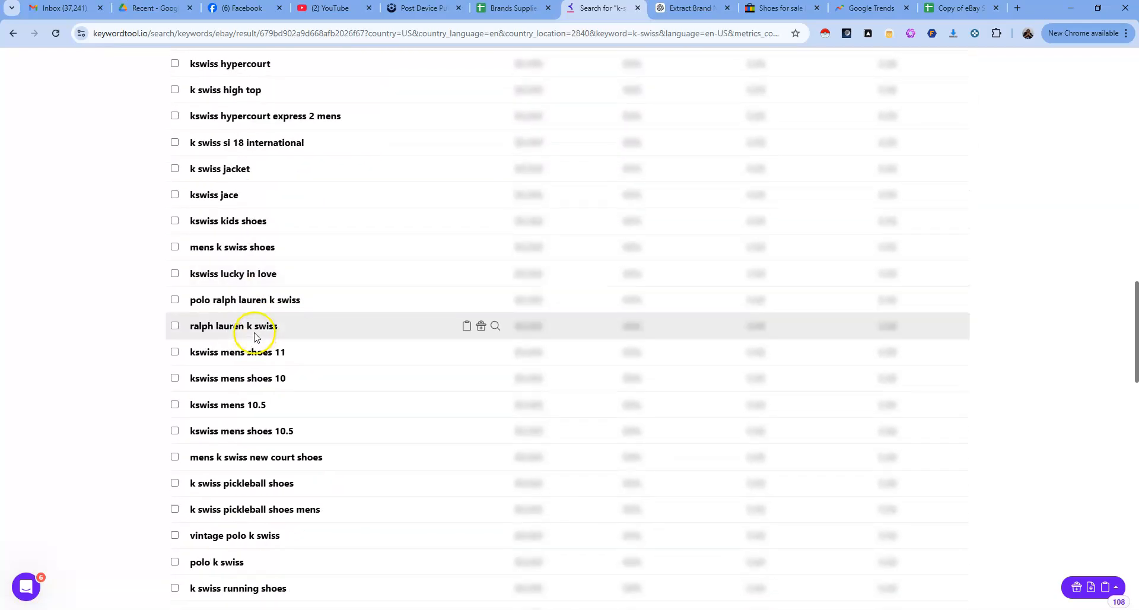
scroll(255, 337, "down", 9)
scroll(253, 337, "down", 9)
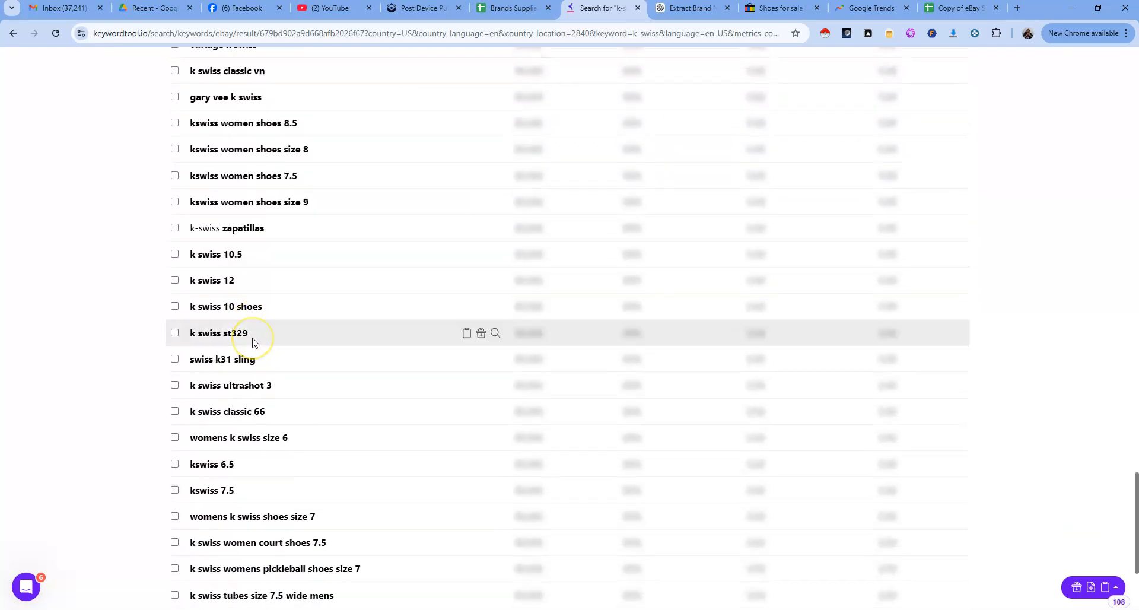
scroll(254, 341, "down", 4)
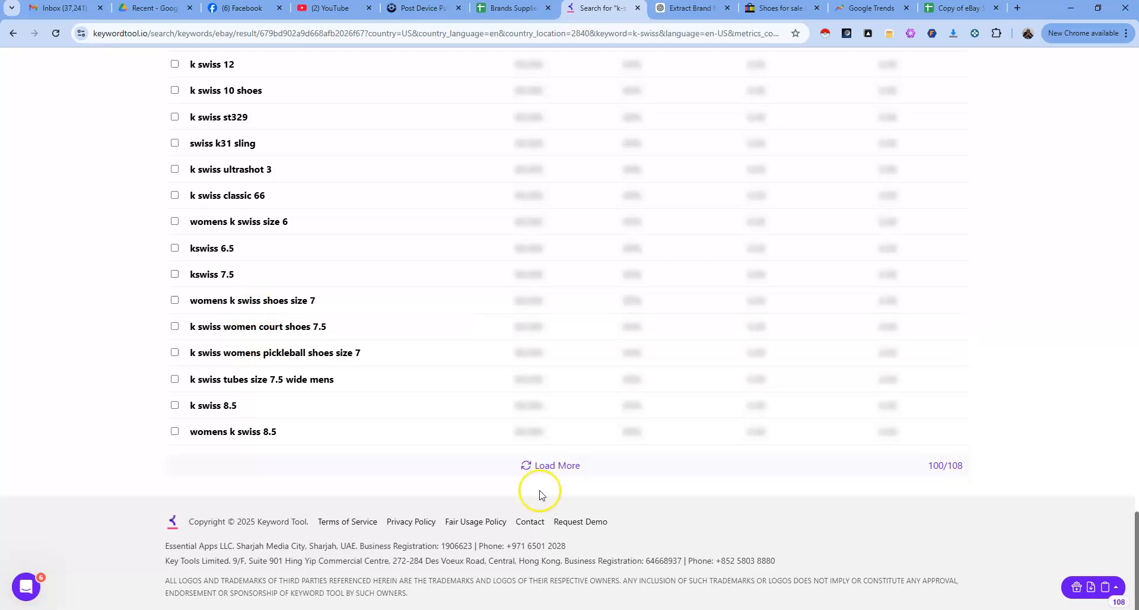
left_click(534, 473)
scroll(300, 432, "down", 3)
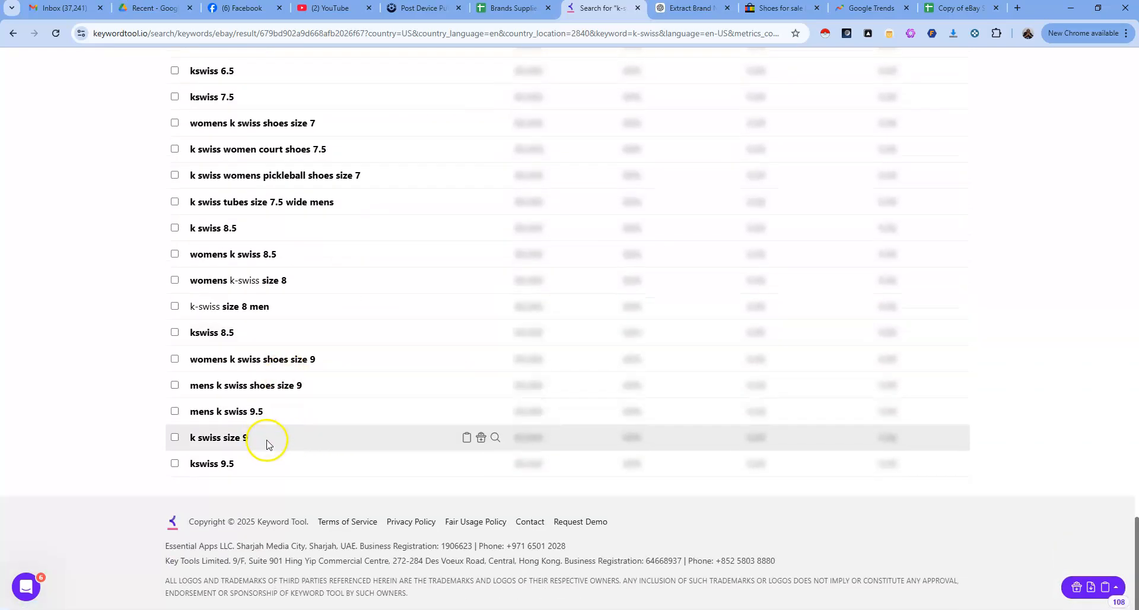
scroll(290, 367, "up", 10)
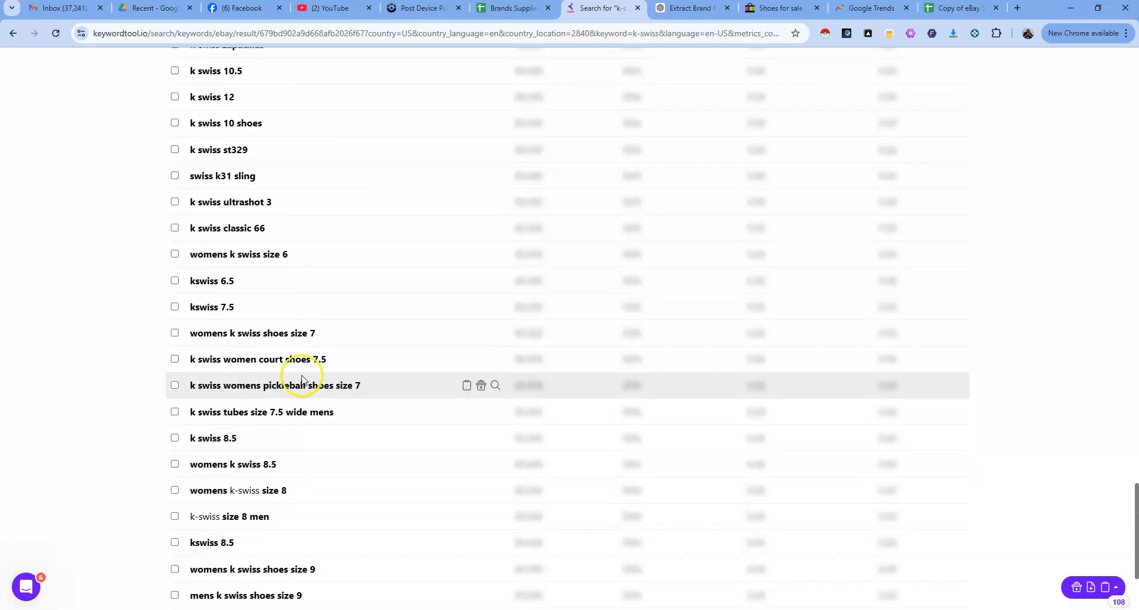
scroll(300, 395, "up", 12)
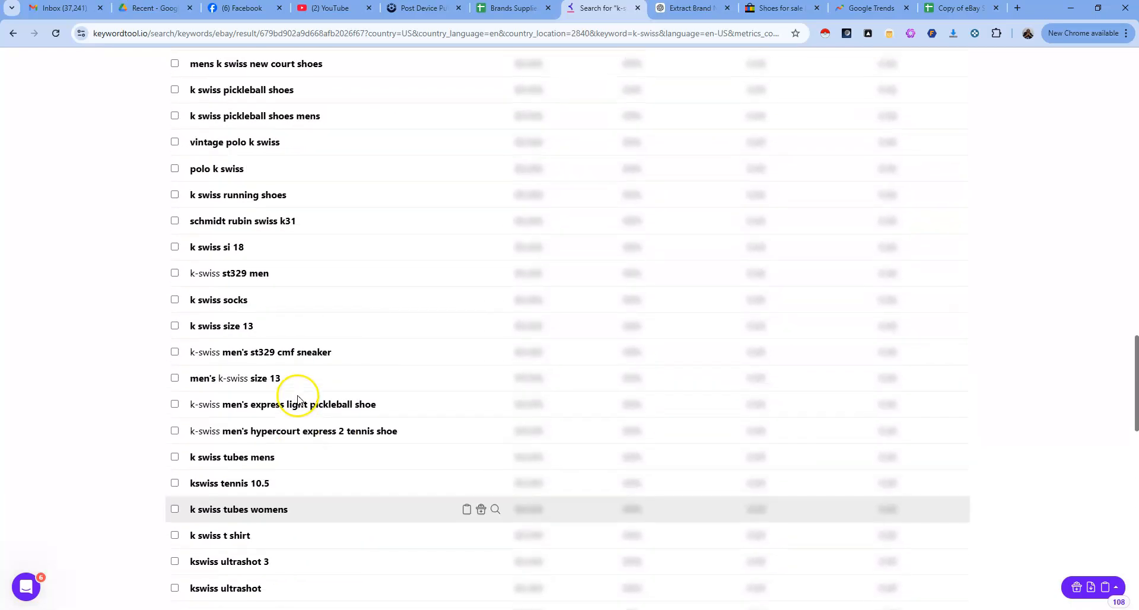
scroll(300, 400, "up", 9)
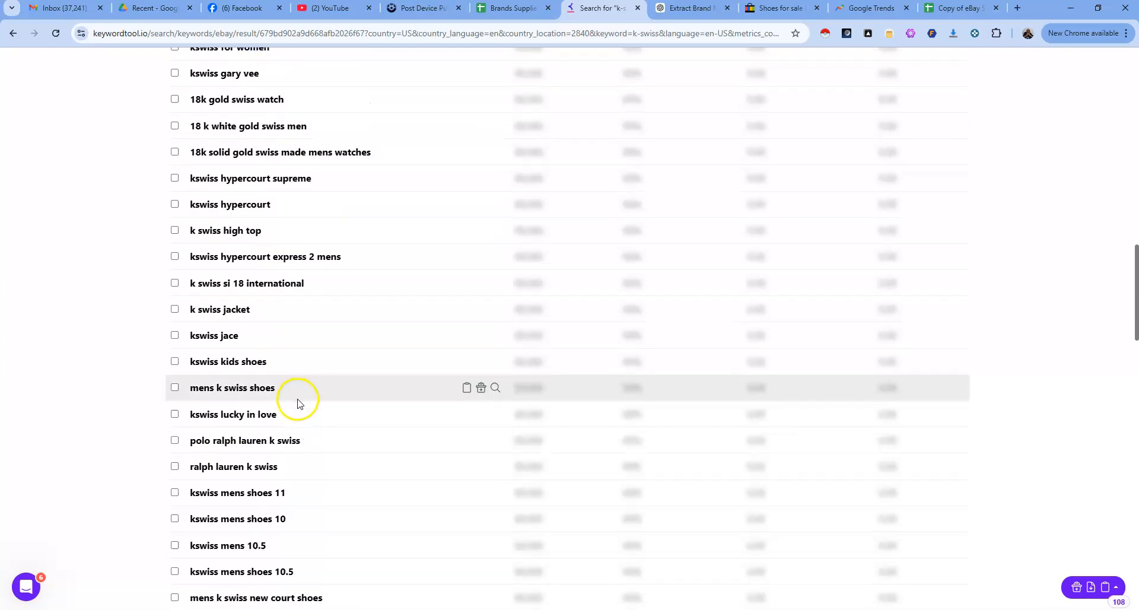
scroll(299, 404, "up", 10)
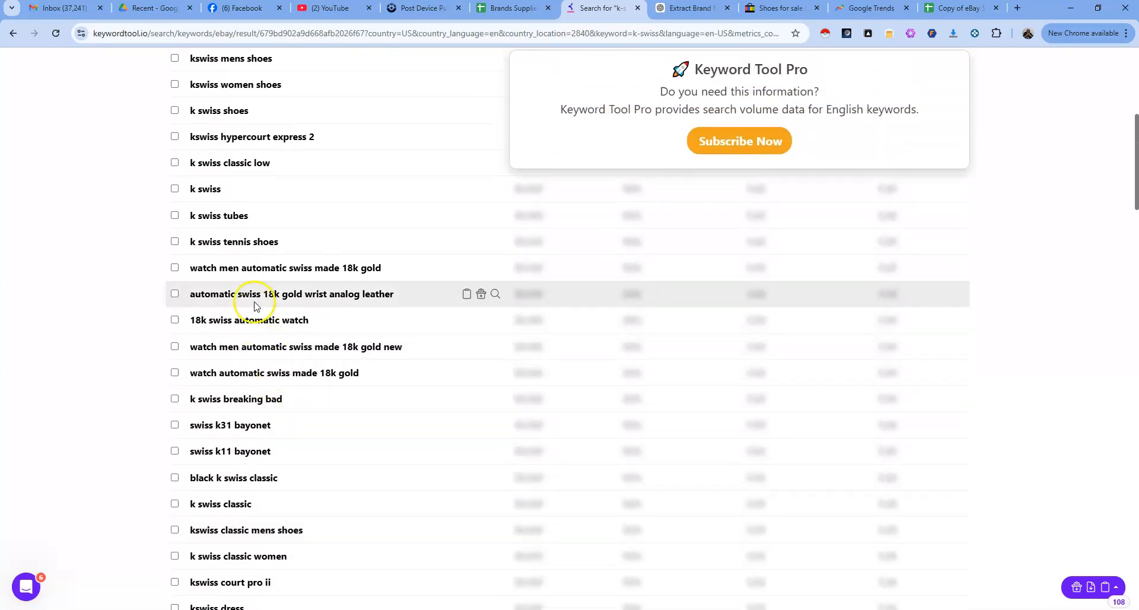
scroll(240, 267, "up", 3)
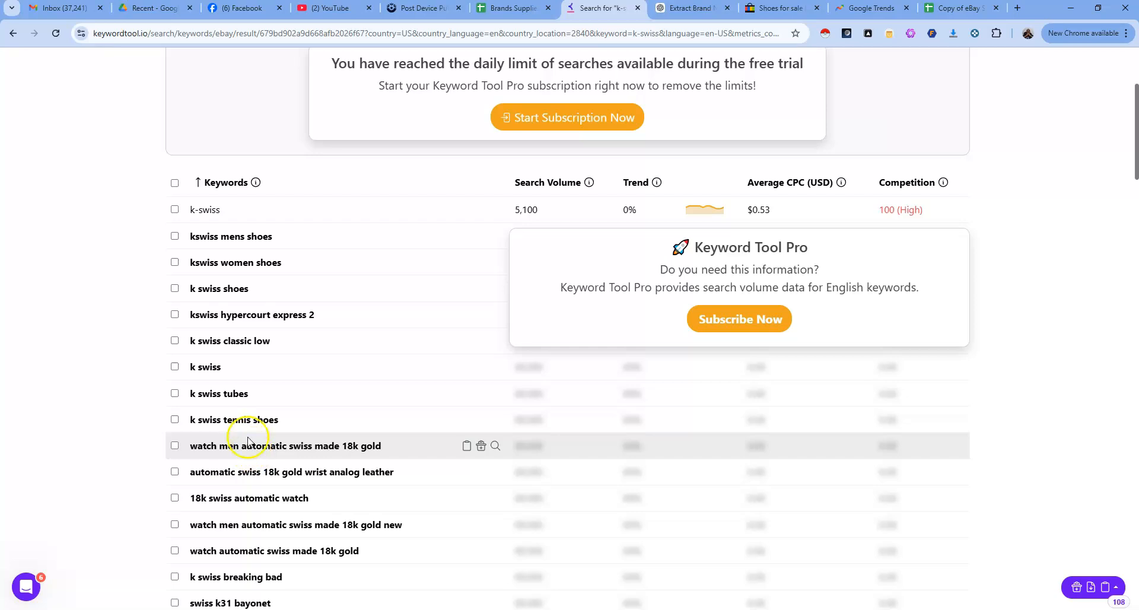
Switch to the eBay shoes results, replace the search term with the copied "K-Swiss" and run the search.
left_click(770, 10)
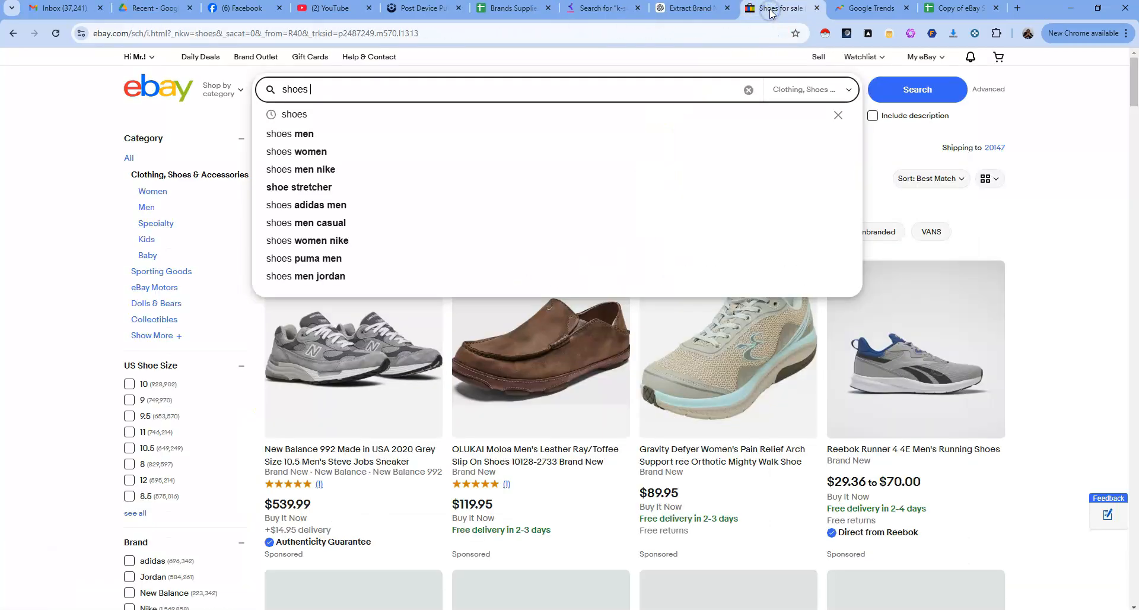
double_click(292, 89)
right_click(293, 89)
left_click(329, 164)
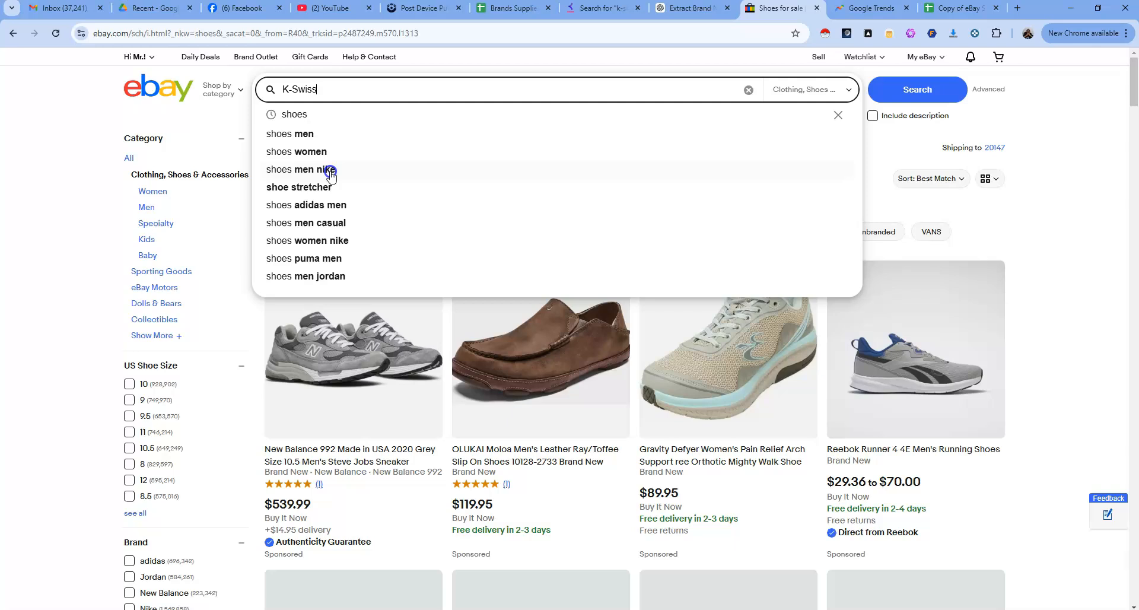
left_click(902, 97)
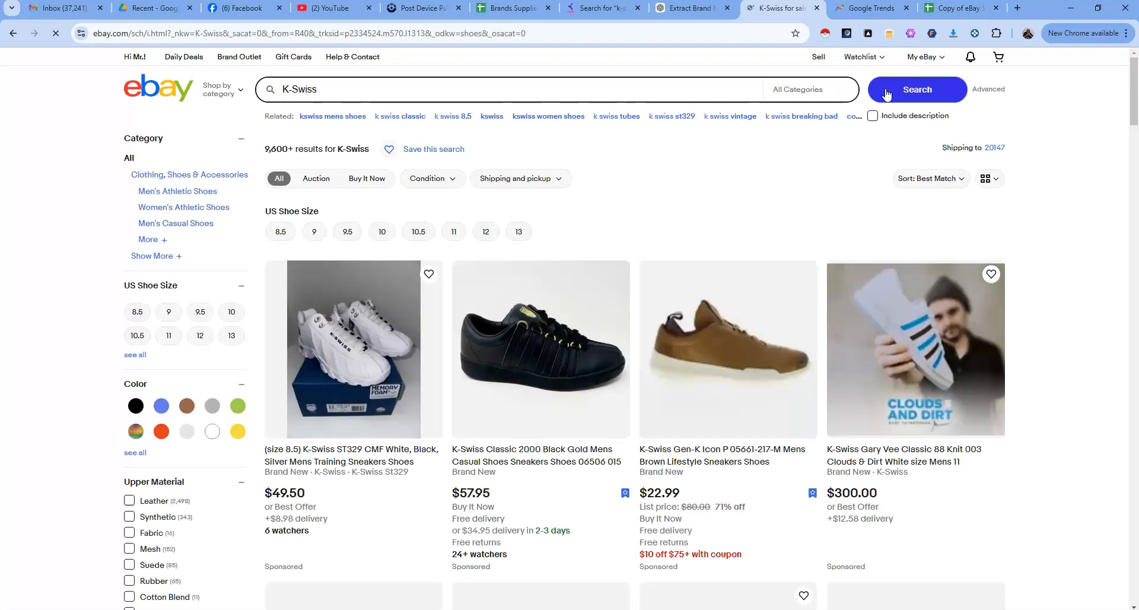
Look through the K-Swiss listings for prices, watcher counts and sold counts, and return to the start of the results.
scroll(608, 339, "down", 6)
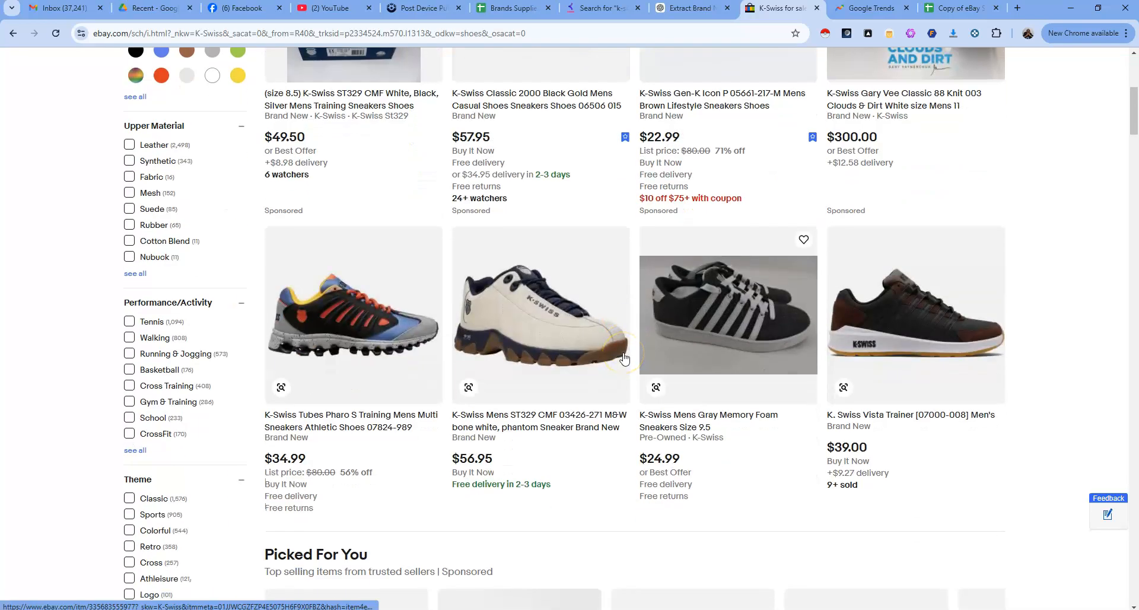
scroll(624, 358, "down", 9)
scroll(623, 360, "down", 3)
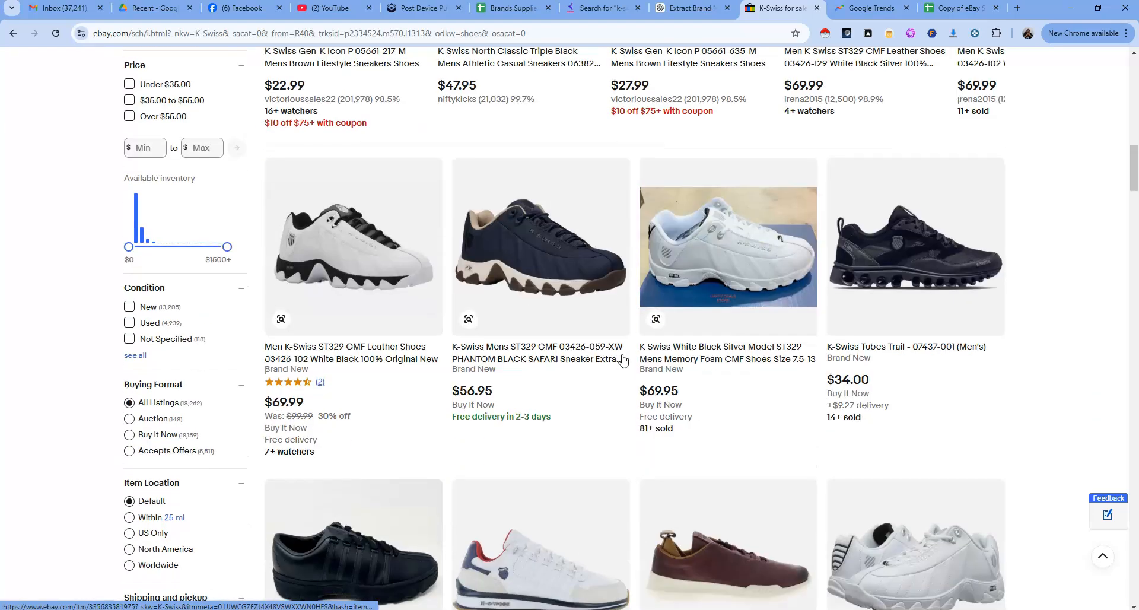
scroll(516, 357, "down", 2)
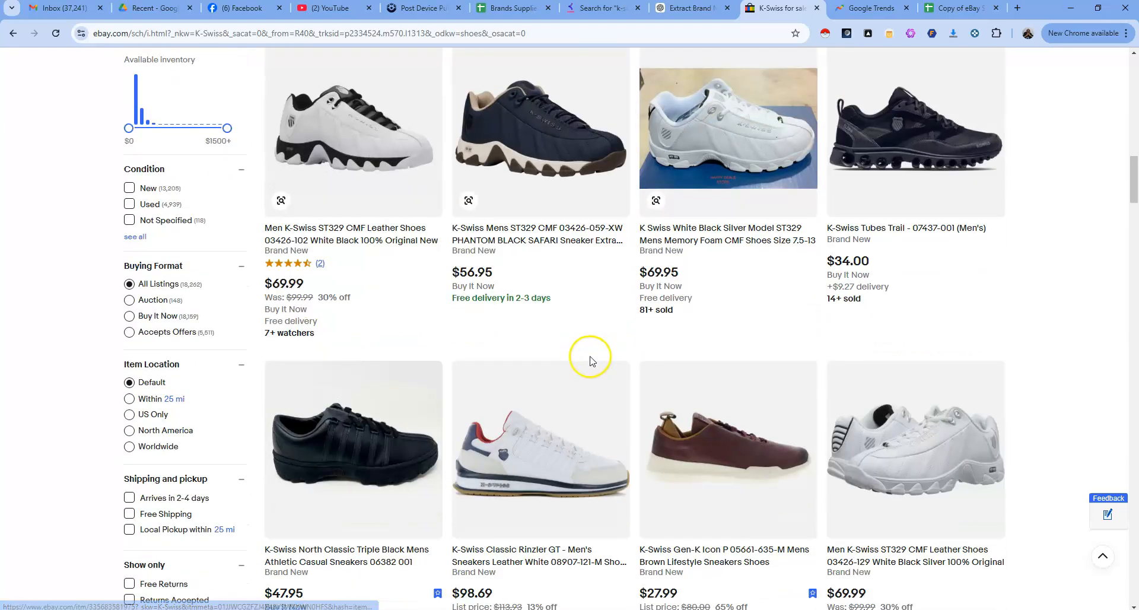
scroll(590, 361, "down", 8)
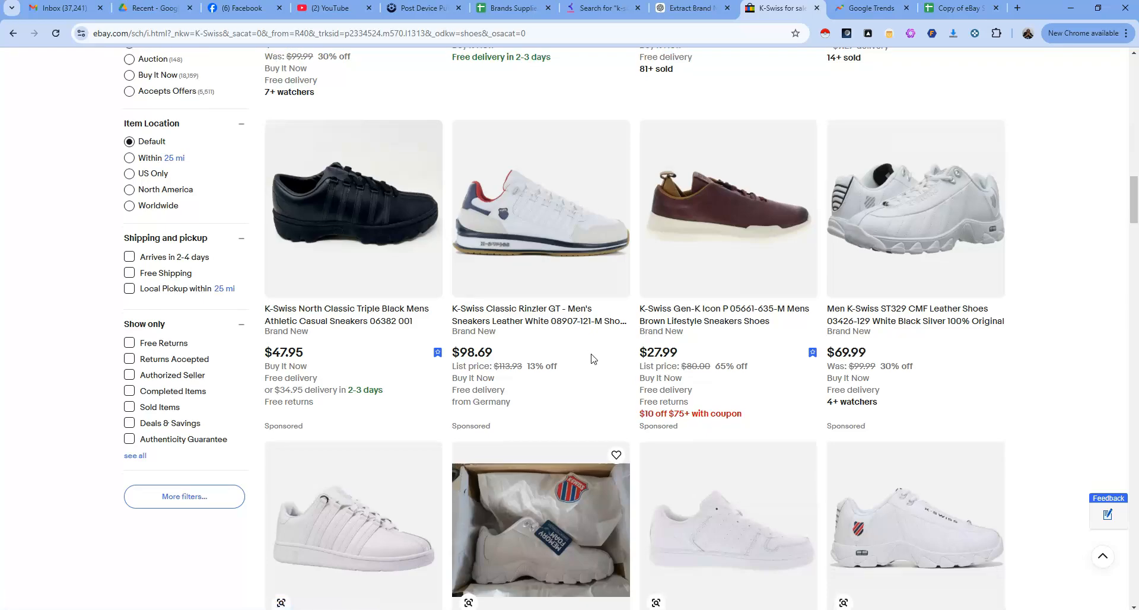
scroll(591, 359, "down", 4)
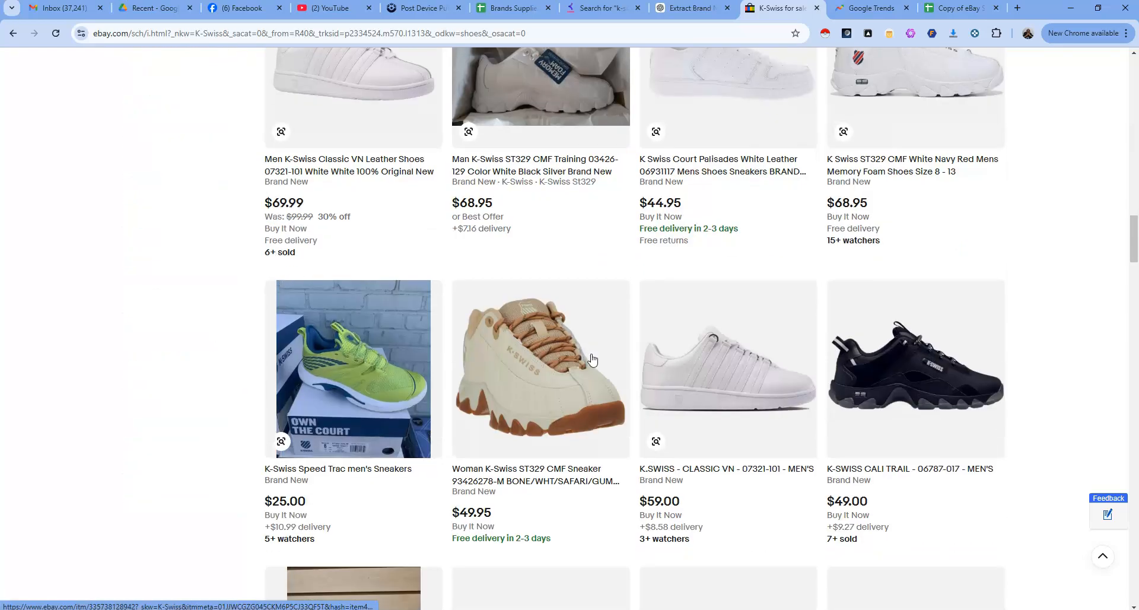
scroll(591, 359, "down", 3)
left_click_drag(1134, 257, 1135, 83)
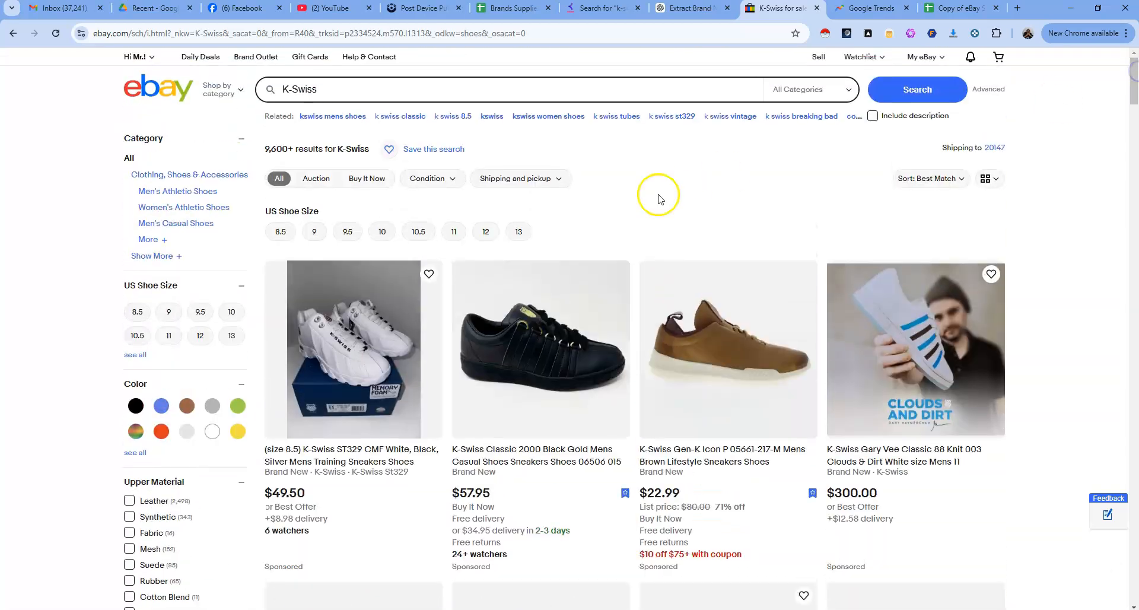
Filter the K-Swiss results to New condition, Buy It Now listings and US Only item location.
left_click(441, 182)
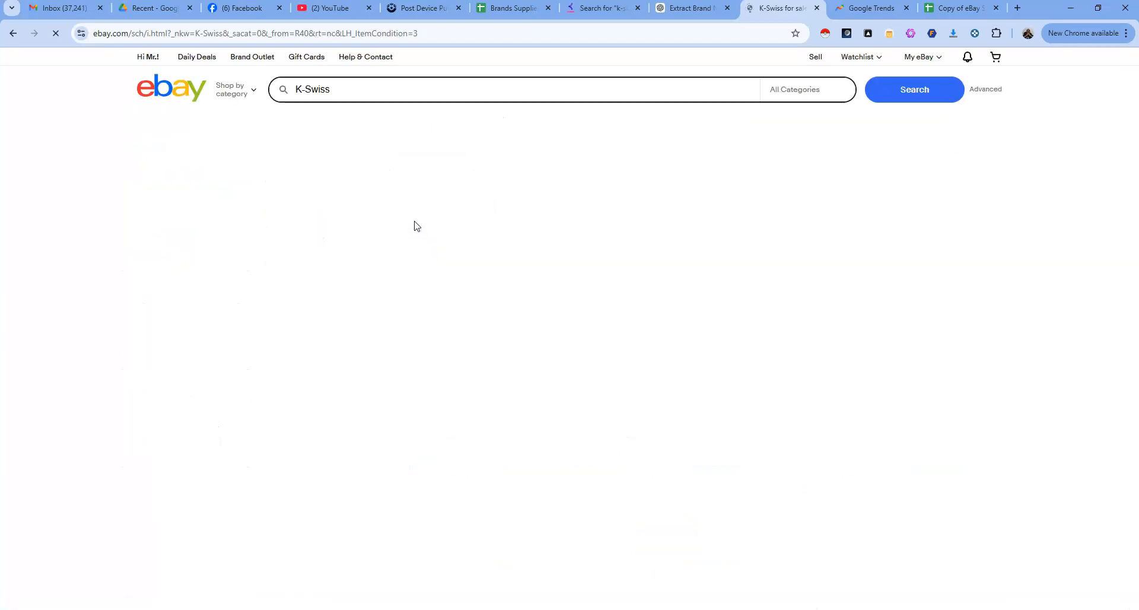
left_click(428, 182)
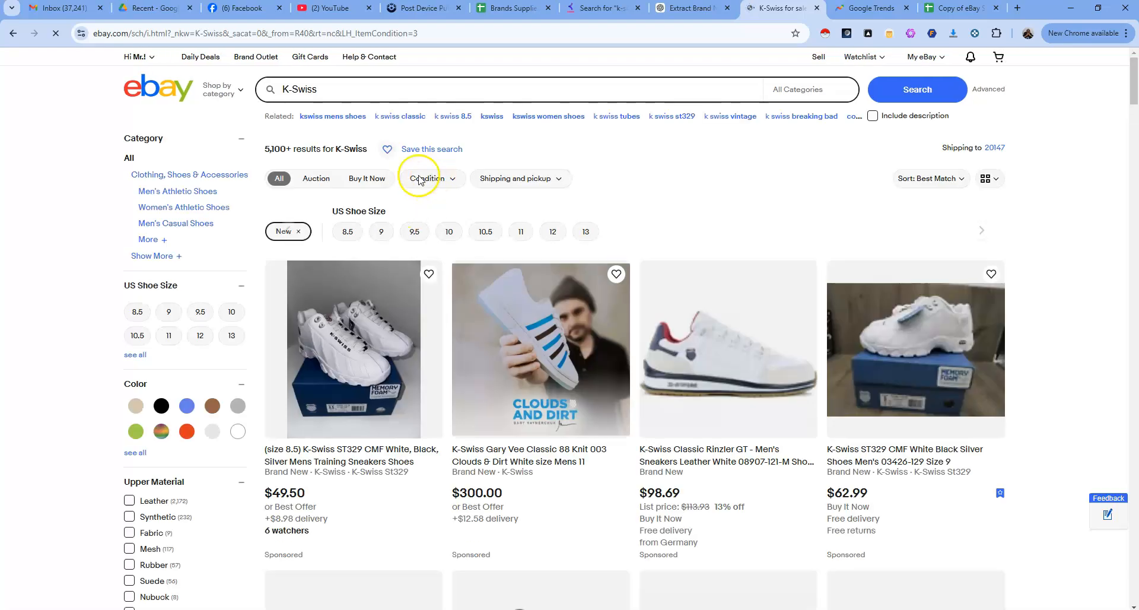
left_click(369, 182)
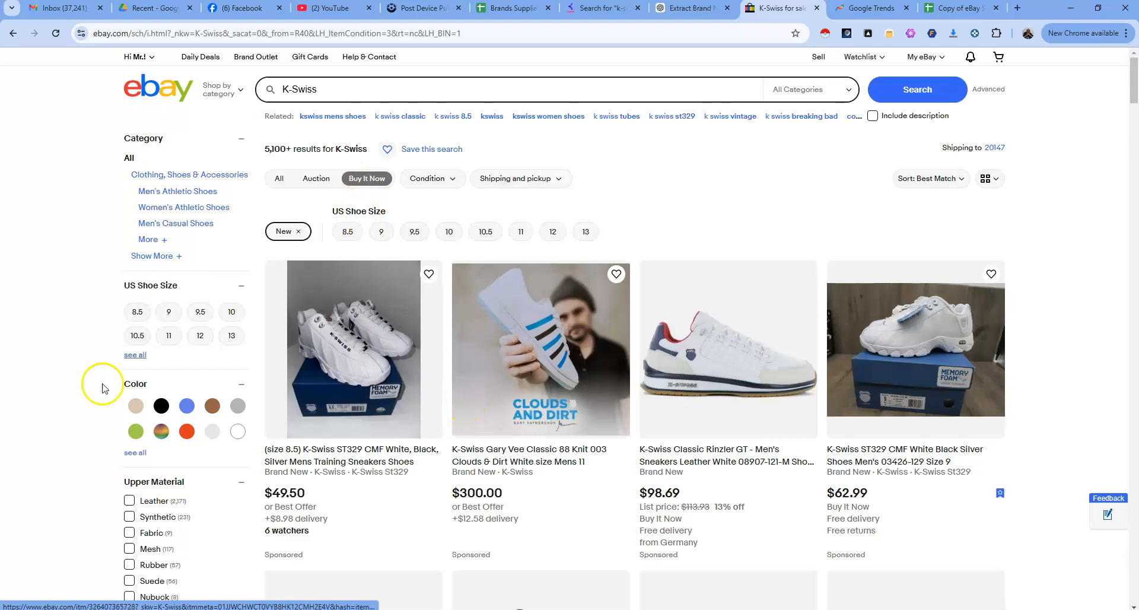
scroll(195, 494, "down", 5)
scroll(195, 494, "down", 12)
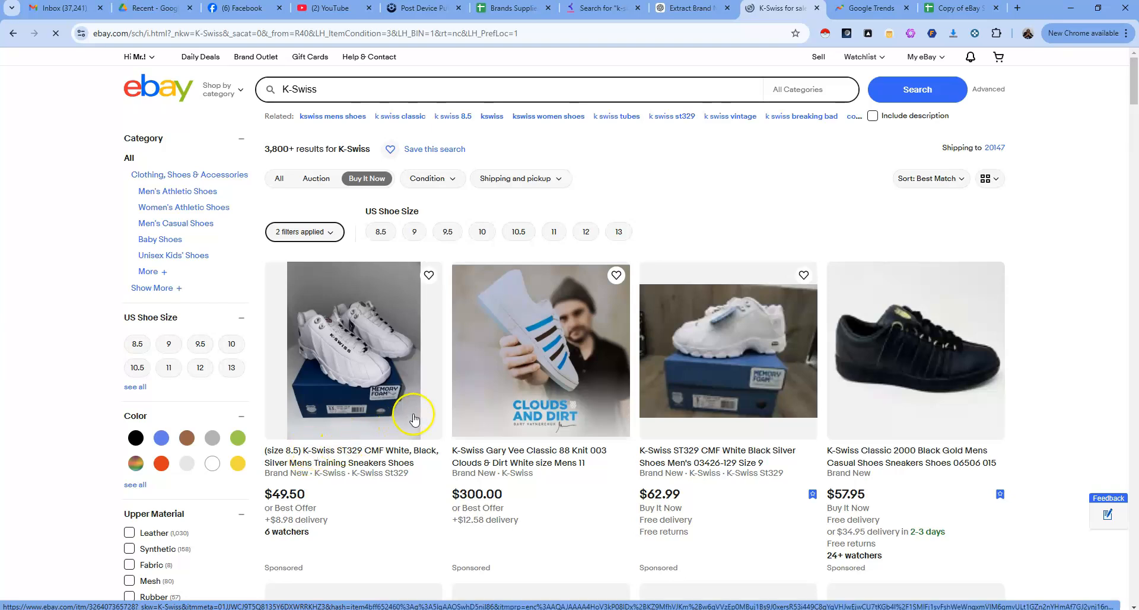
Examine the filtered K-Swiss listings, comparing their prices, watchers and sold counts.
scroll(414, 420, "down", 2)
scroll(508, 395, "down", 3)
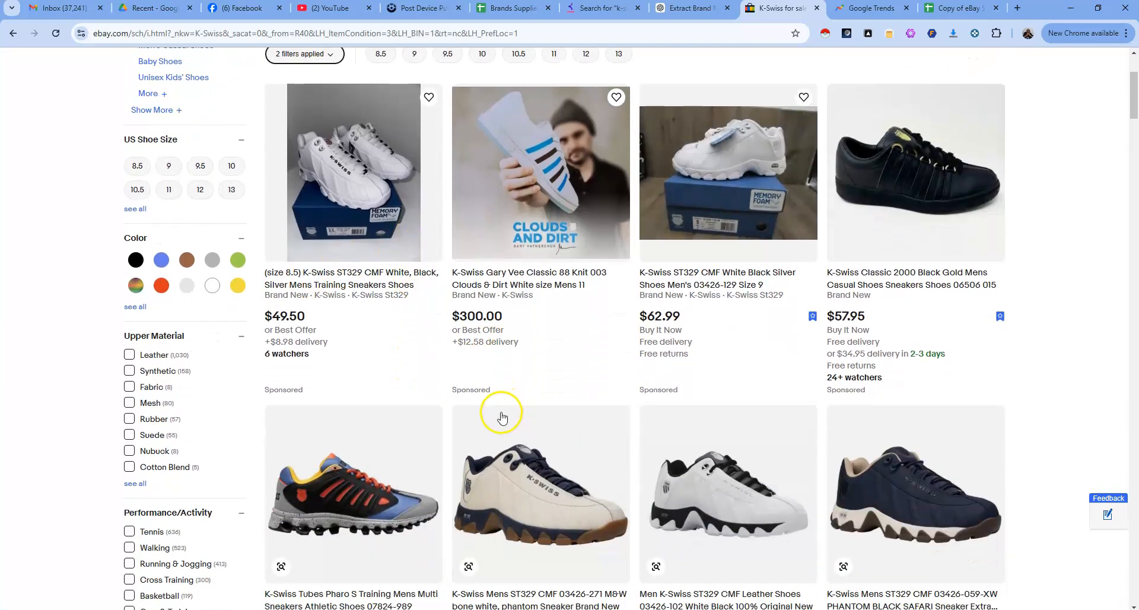
scroll(521, 423, "down", 5)
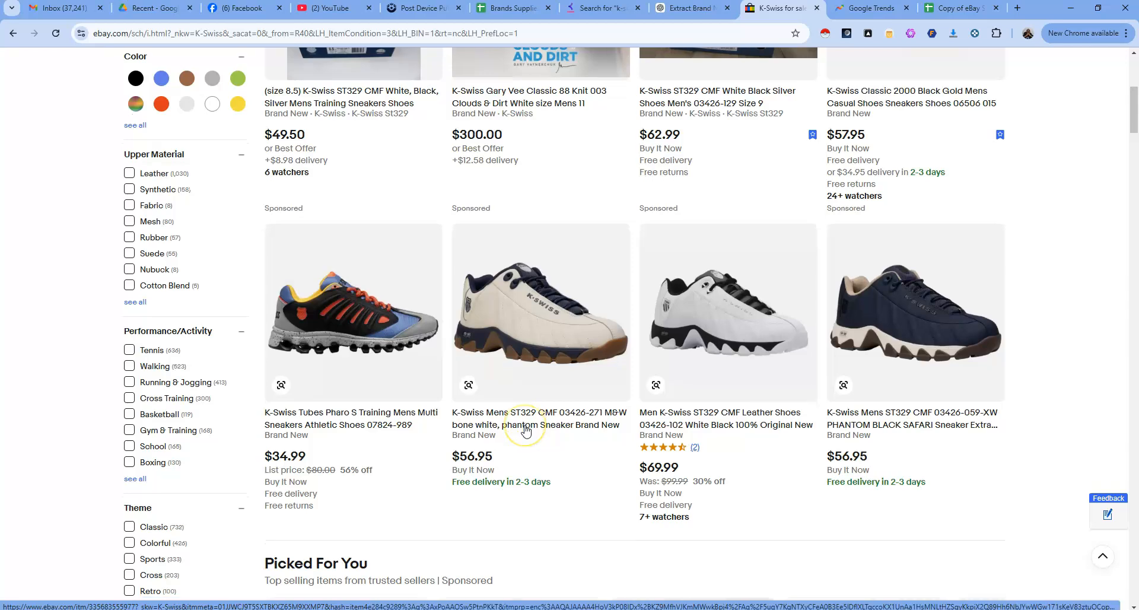
scroll(523, 428, "down", 2)
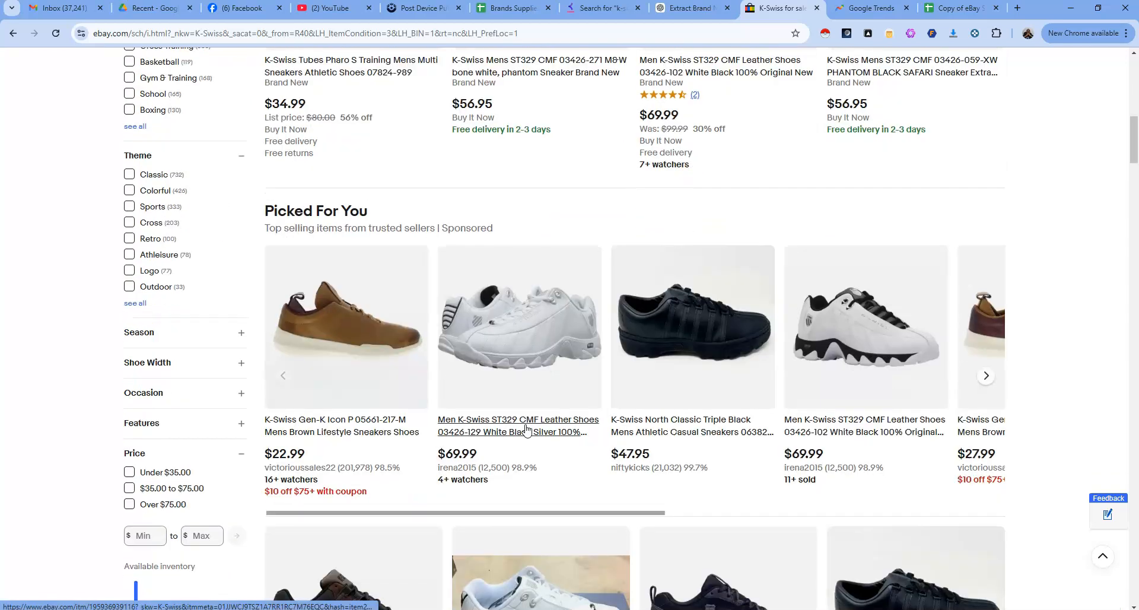
scroll(522, 436, "up", 10)
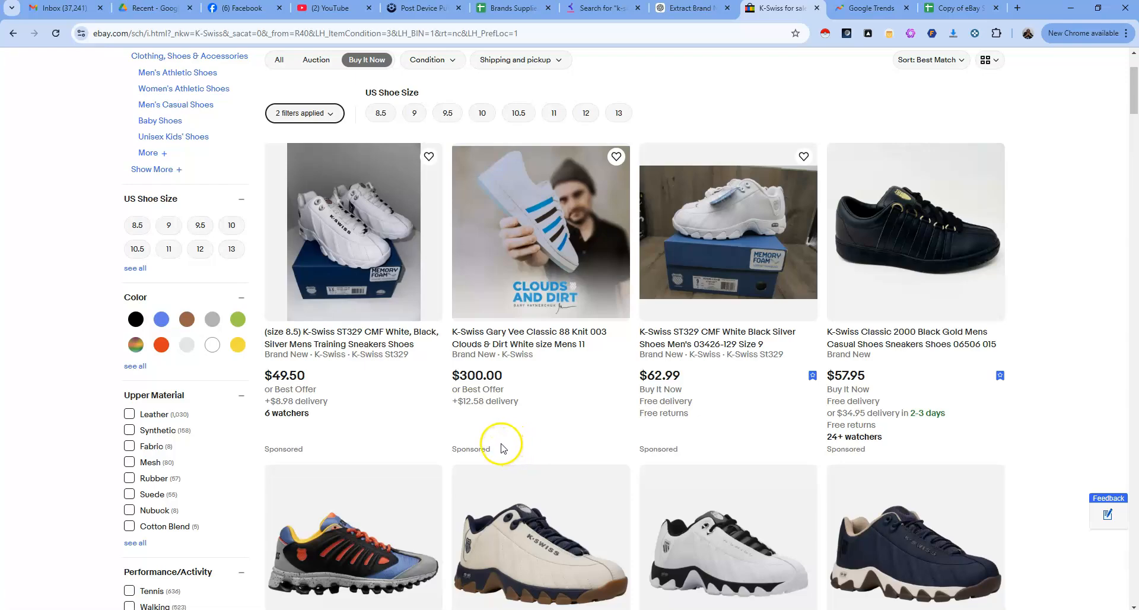
scroll(501, 448, "up", 2)
scroll(503, 427, "down", 10)
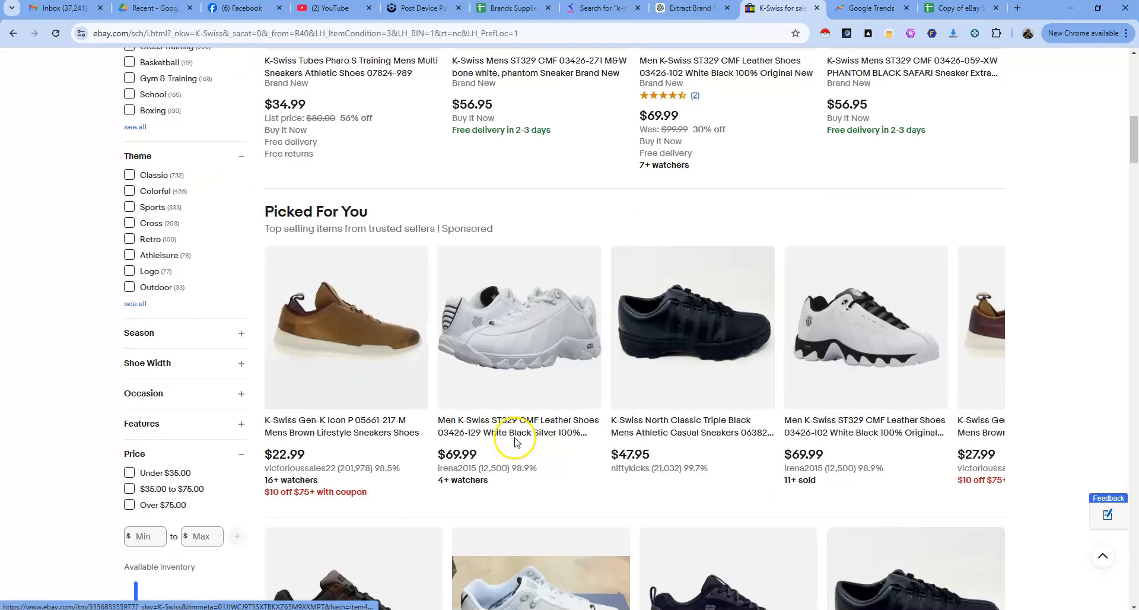
scroll(517, 442, "down", 5)
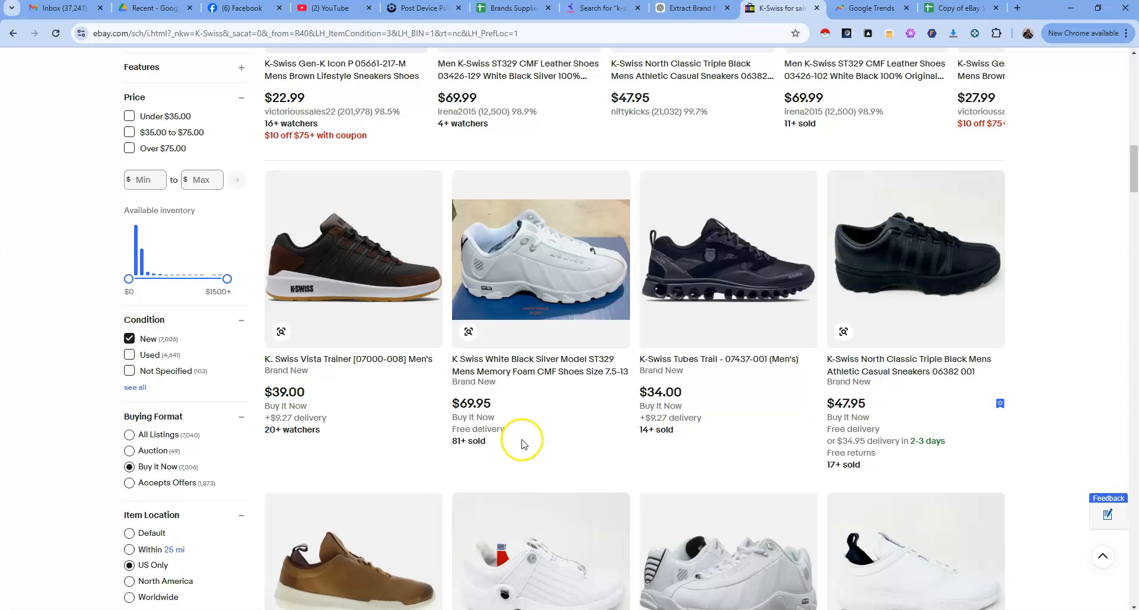
scroll(742, 415, "down", 4)
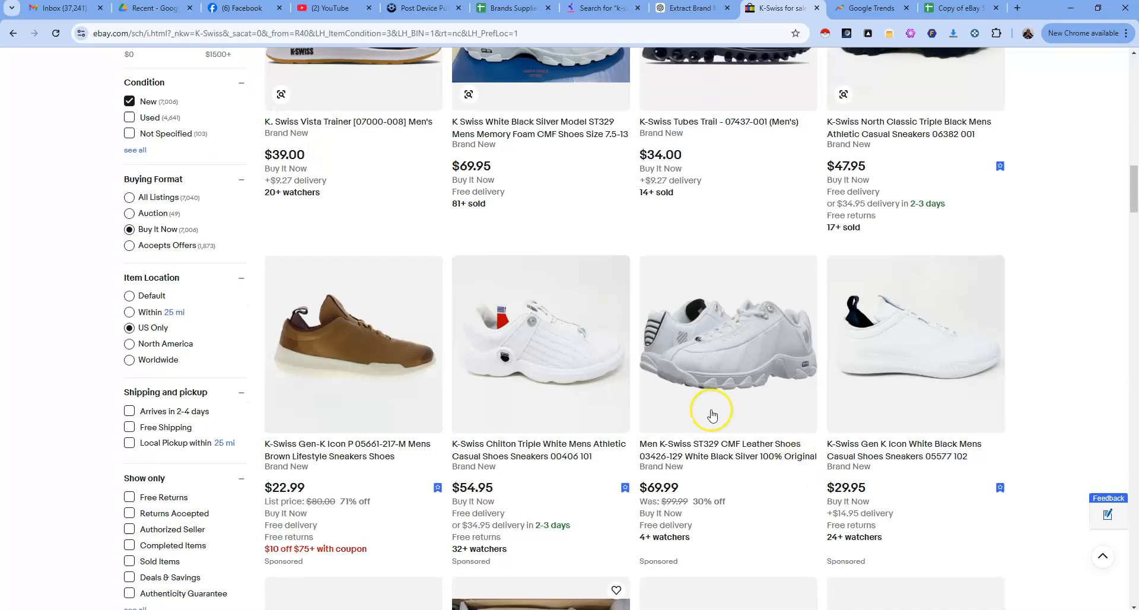
Copy the filtered K-Swiss results page's URL, place the "Copy of eBay Scraper Sourcer" spreadsheet tab beside the eBay tab, and return to eBay.
left_click(284, 34)
key("ctrl+c")
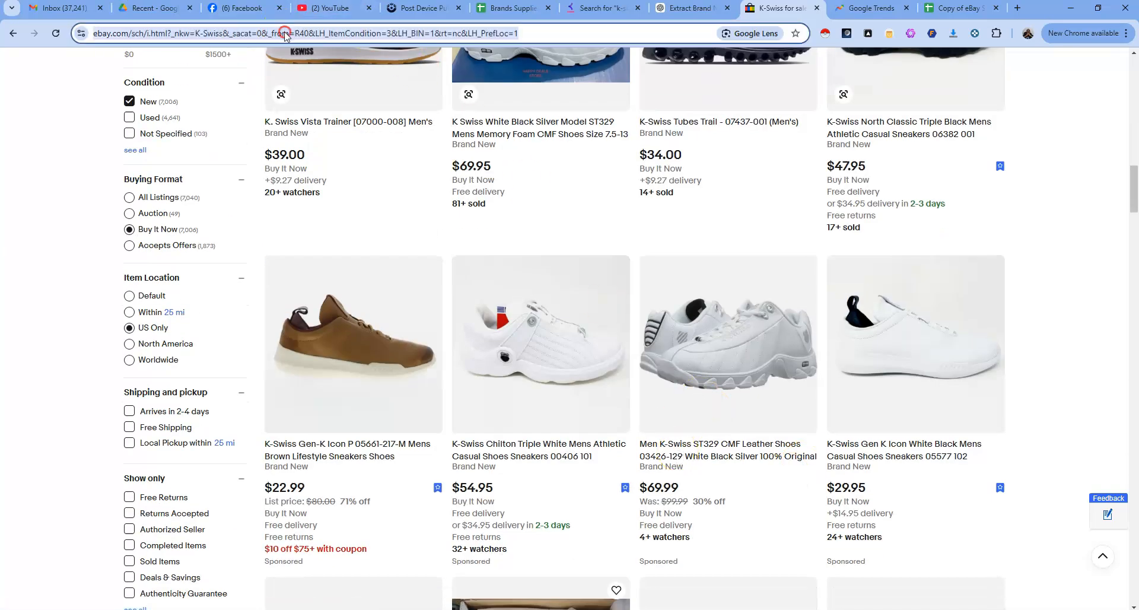
right_click(285, 35)
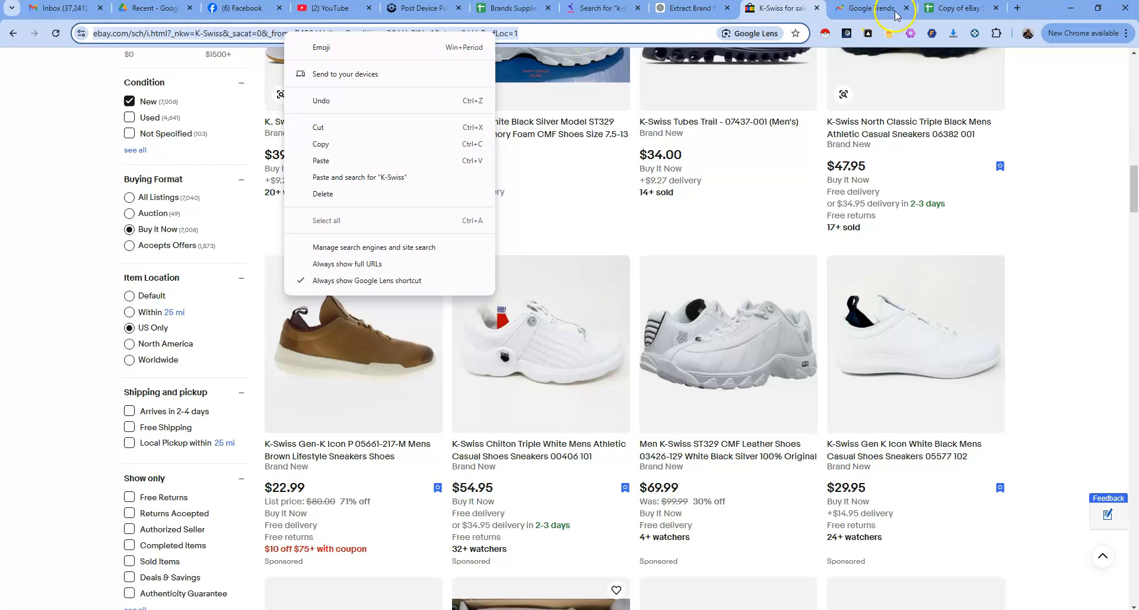
left_click_drag(948, 10, 859, 9)
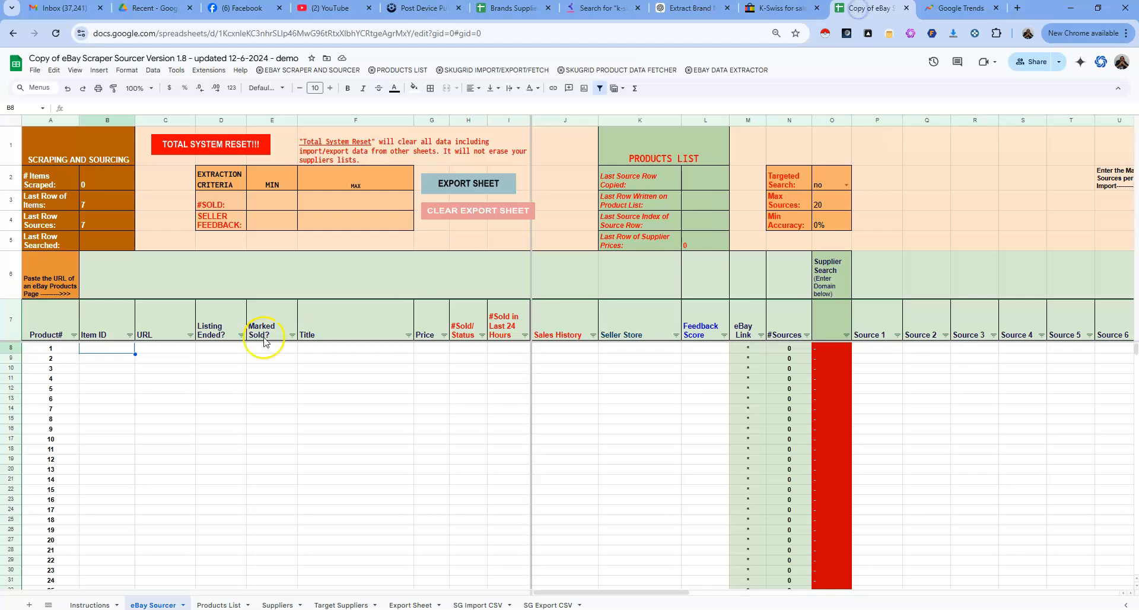
left_click(765, 9)
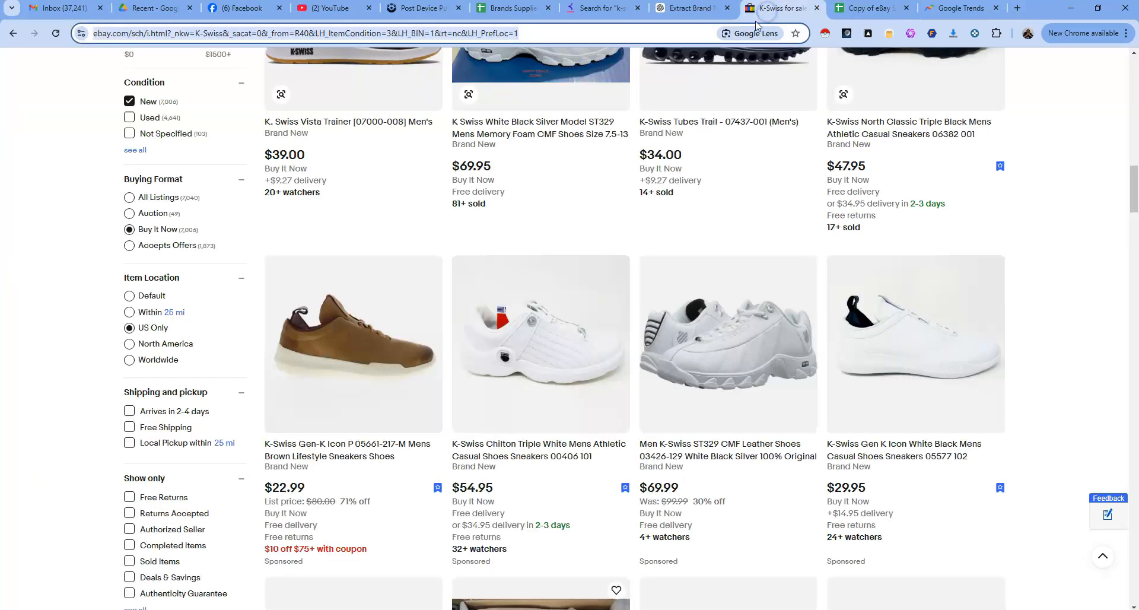
Copy the filtered K-Swiss results URL into the spreadsheet's eBay products page URL cell and extract the current eBay page.
left_click_drag(1133, 188, 1133, 88)
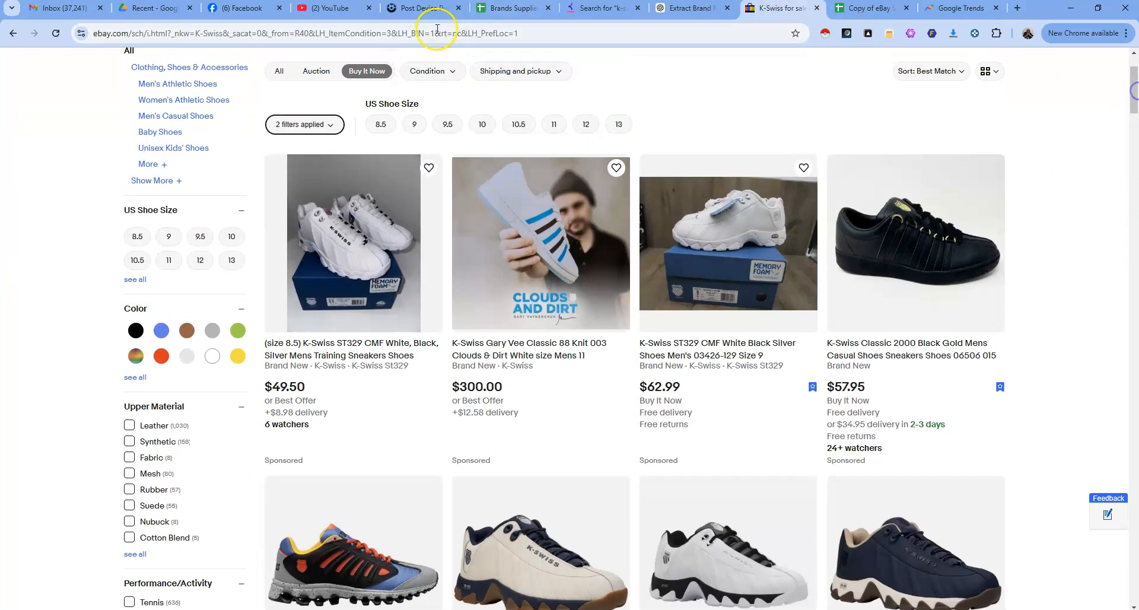
right_click(416, 33)
left_click(453, 145)
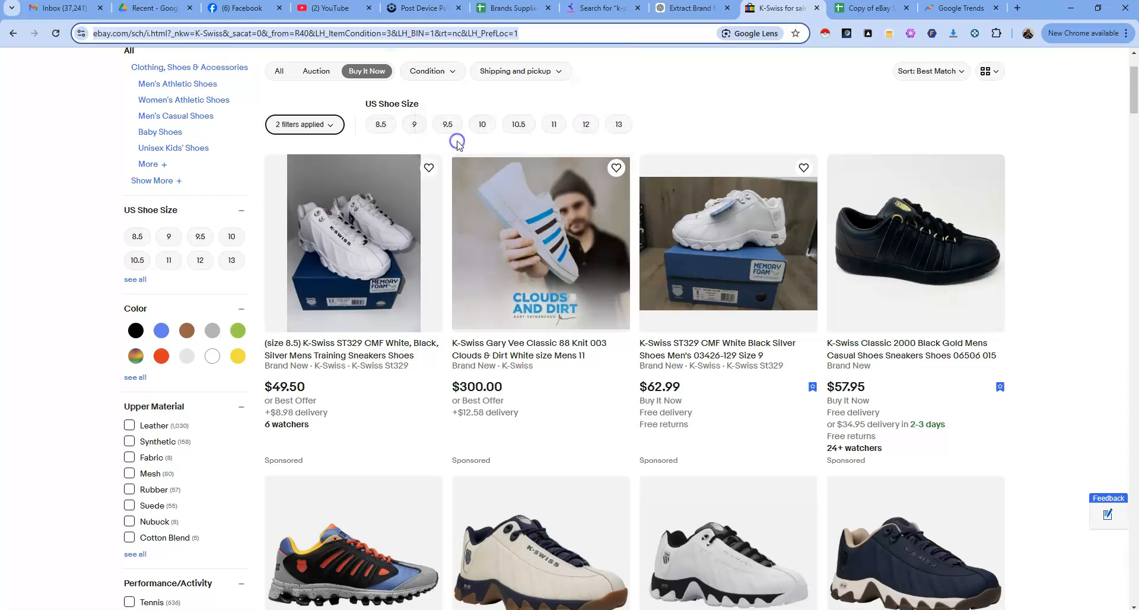
left_click(852, 8)
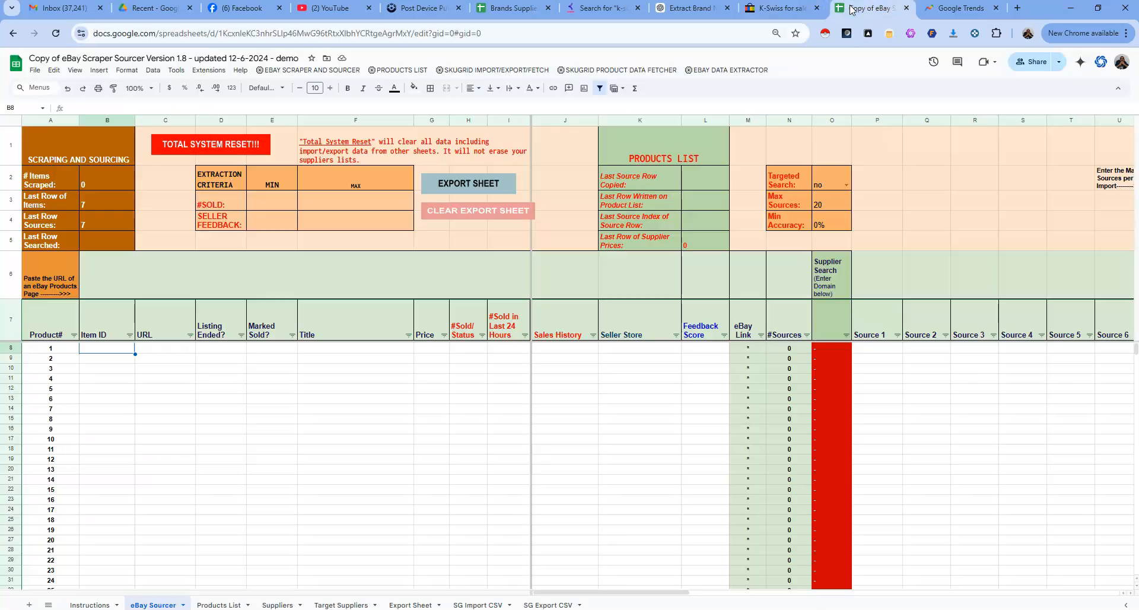
left_click(147, 281)
right_click(148, 280)
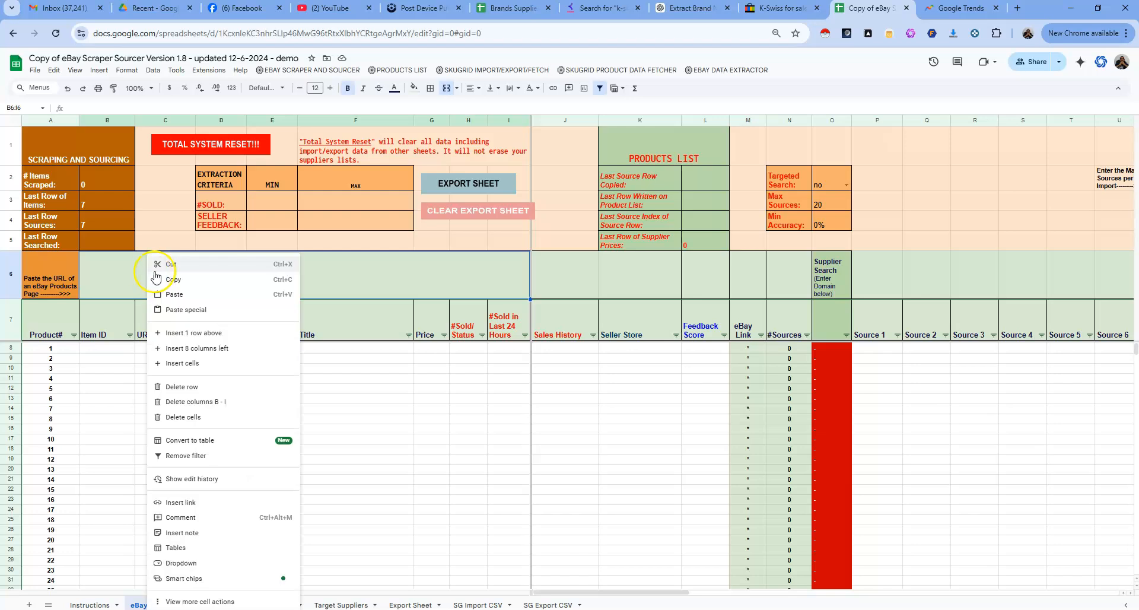
left_click(172, 295)
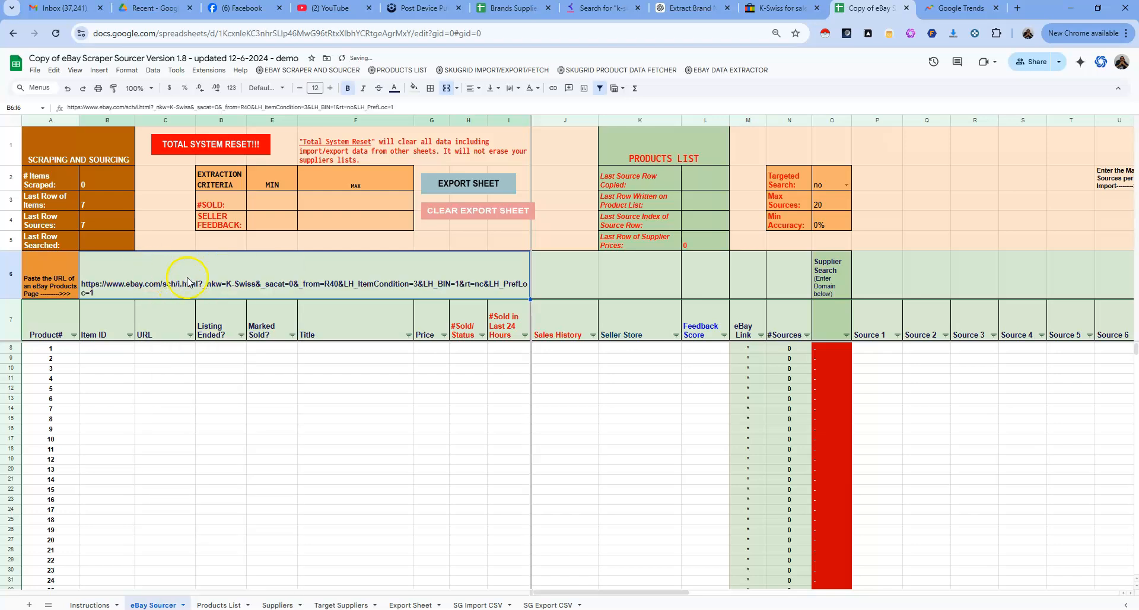
left_click(279, 70)
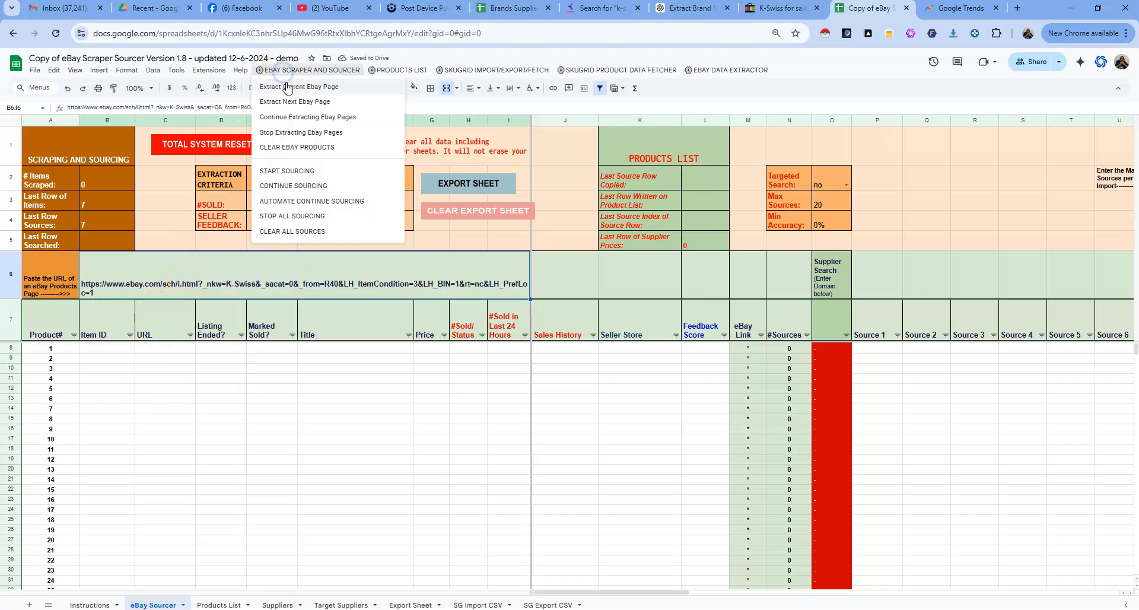
left_click(287, 88)
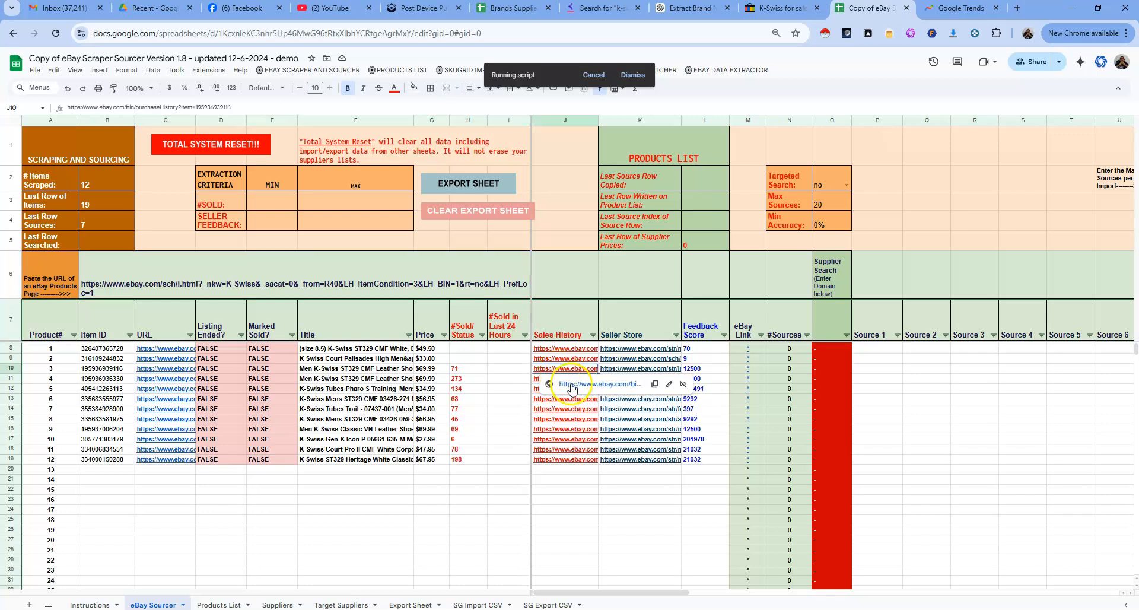
Open the sales history of product 3 and examine the prices and dates of its recent purchases.
left_click(568, 384)
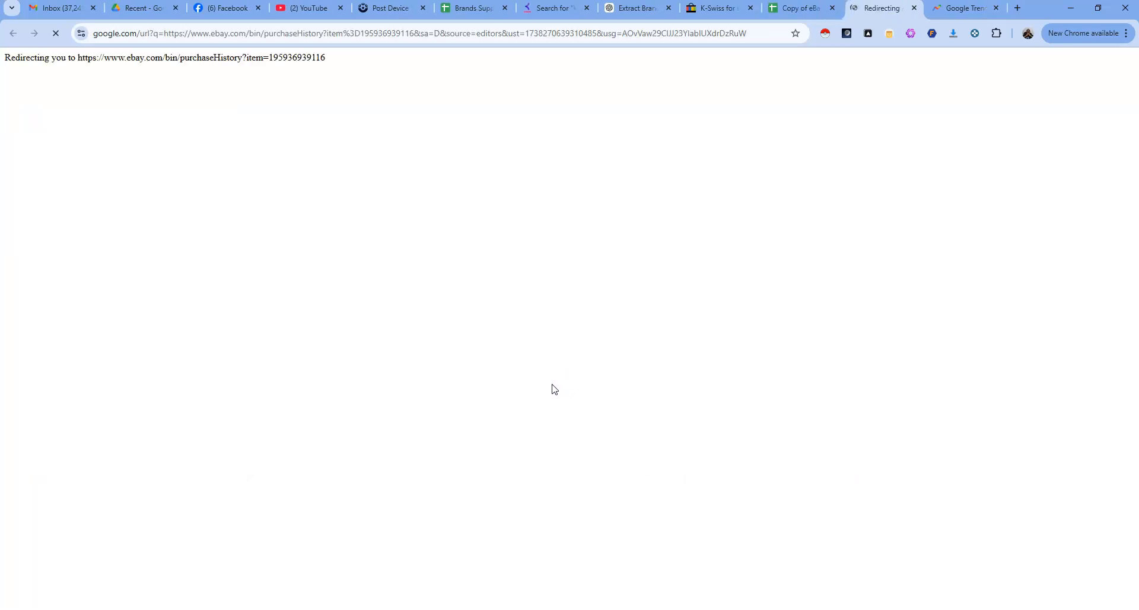
scroll(578, 415, "down", 3)
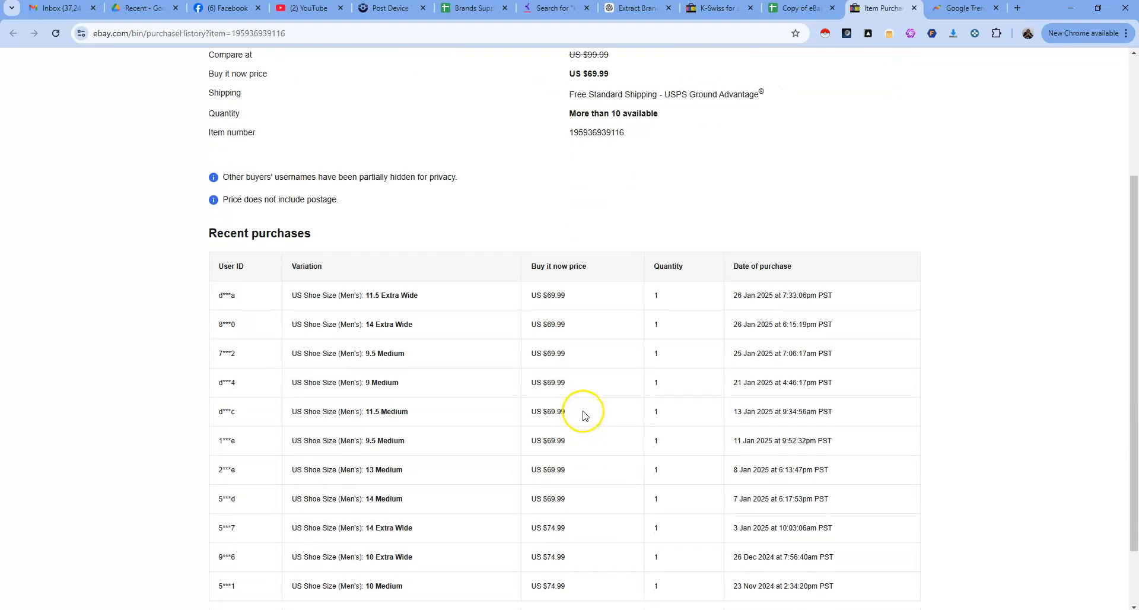
scroll(583, 416, "down", 2)
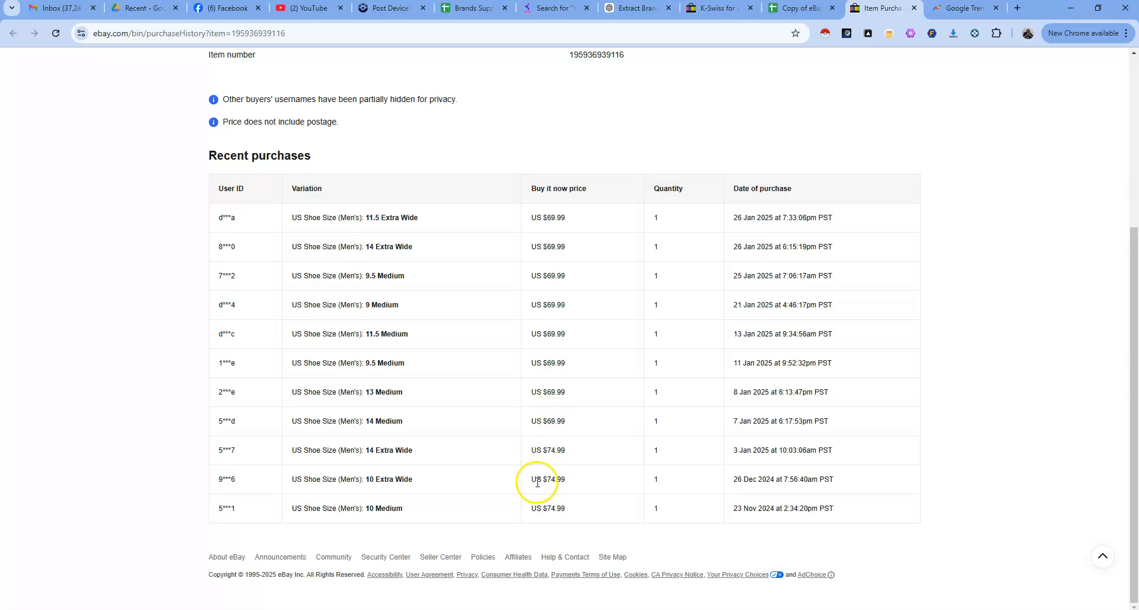
left_click_drag(531, 421, 573, 423)
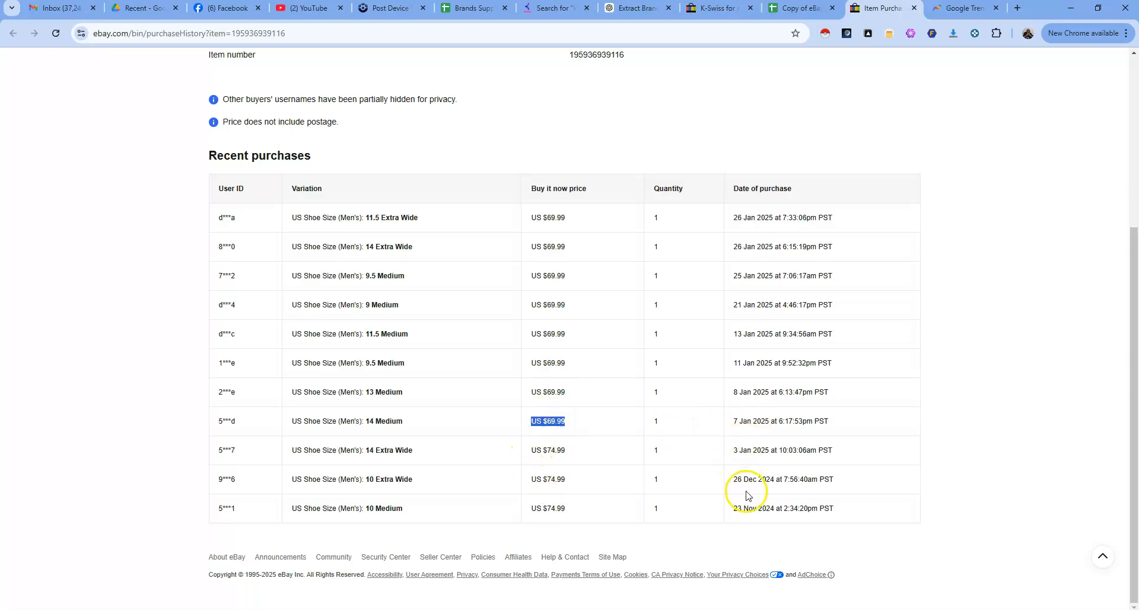
left_click_drag(737, 218, 775, 223)
left_click(535, 215)
left_click_drag(532, 247, 577, 247)
left_click_drag(531, 275, 589, 276)
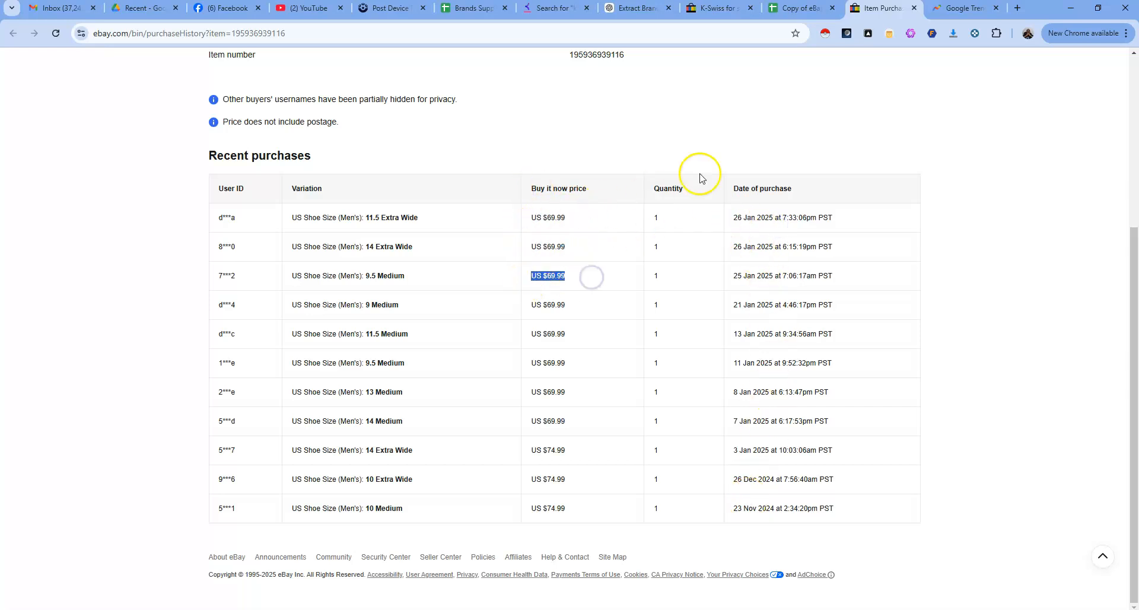
Open product 3's seller store from the sourcing sheet and compare the store page with the seller's feedback score in the sheet.
left_click(717, 8)
left_click(785, 10)
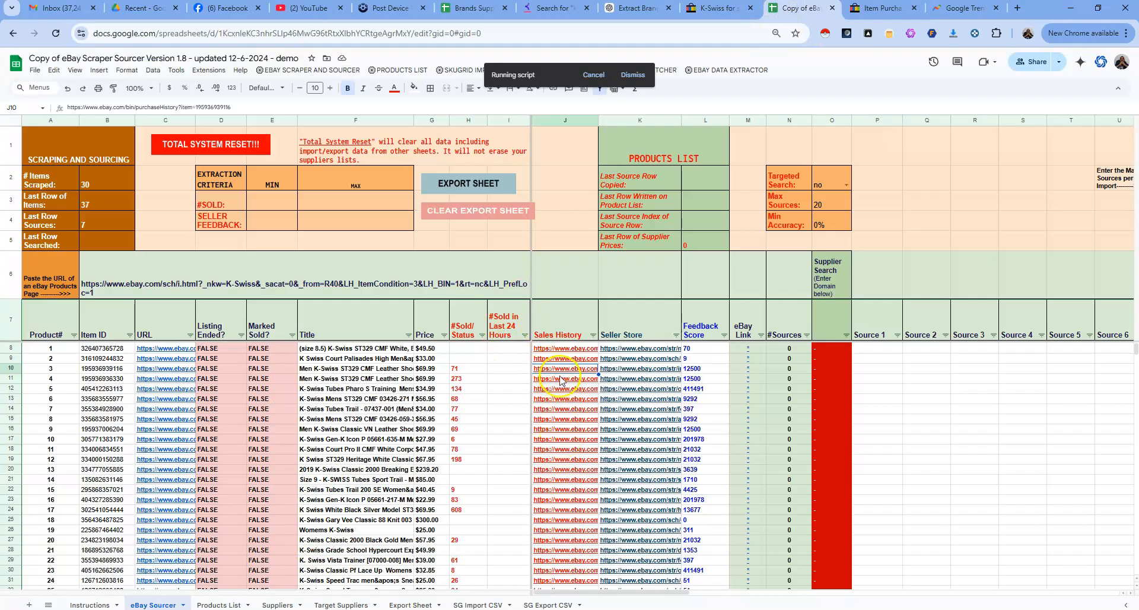
left_click(614, 381)
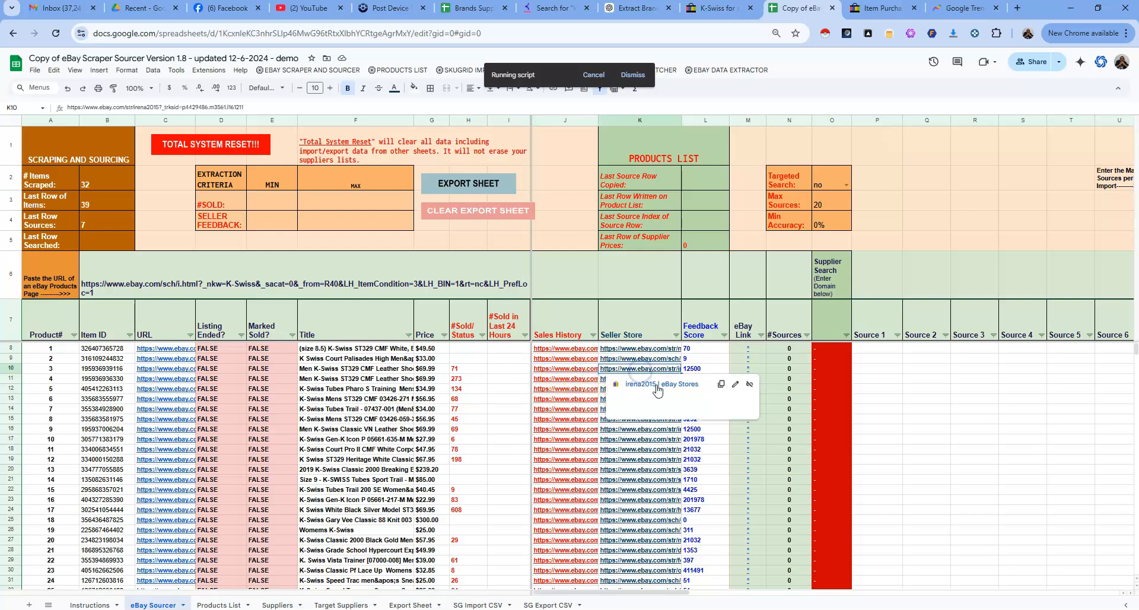
left_click(657, 388)
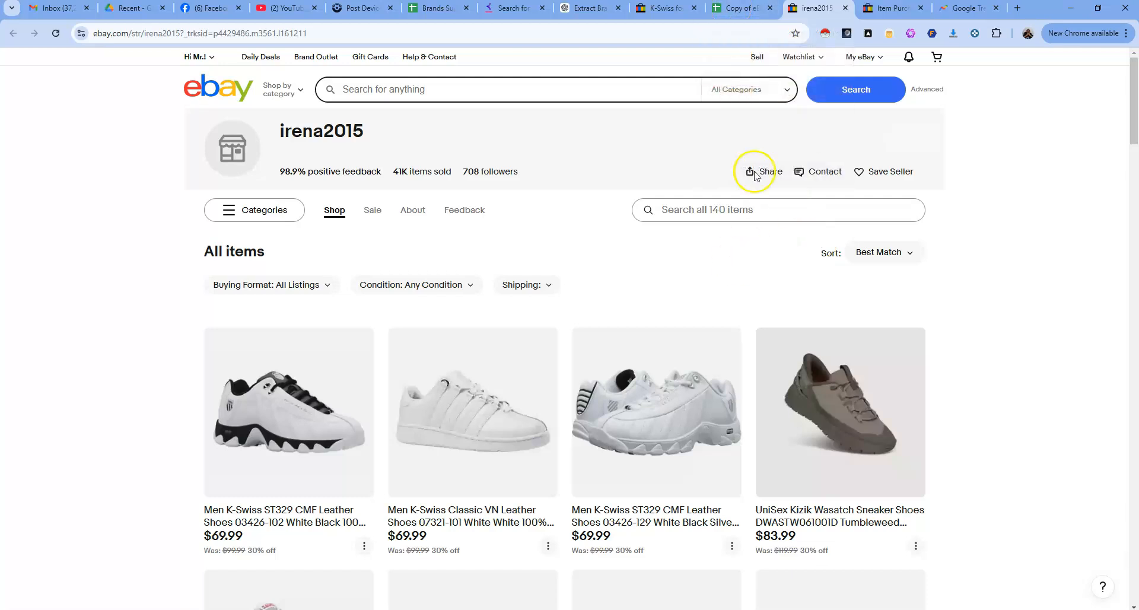
left_click(747, 10)
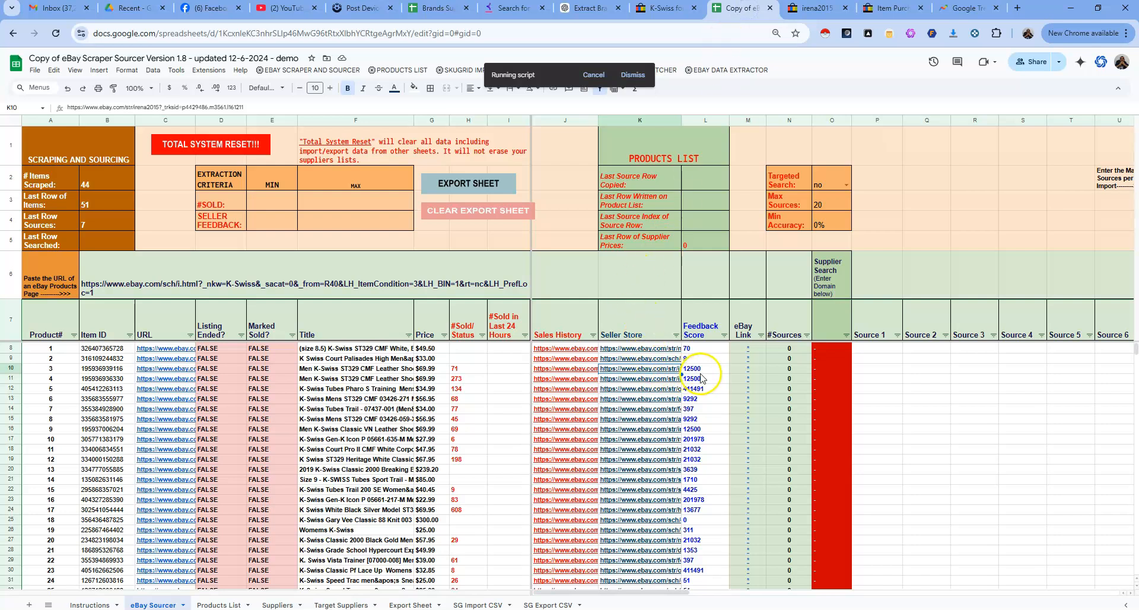
left_click(817, 8)
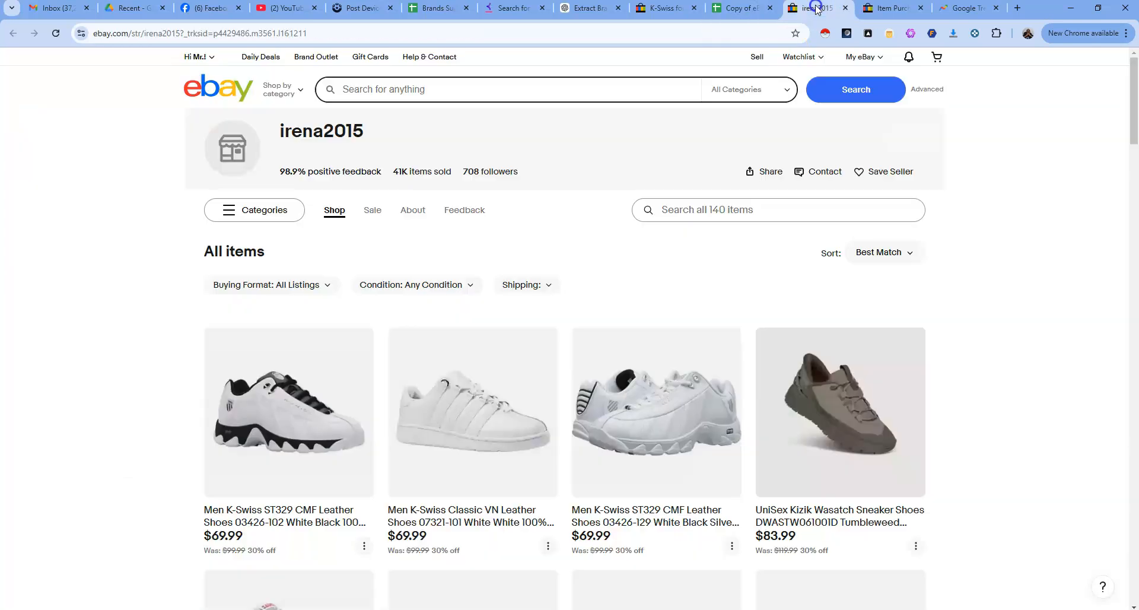
left_click(740, 9)
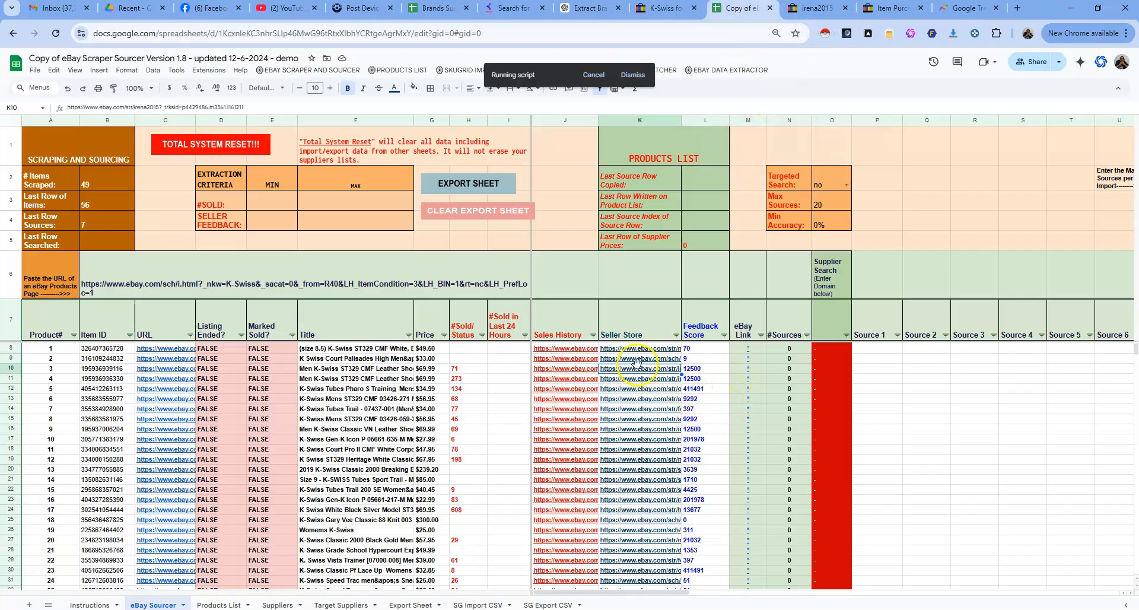
mouse_move(632, 366)
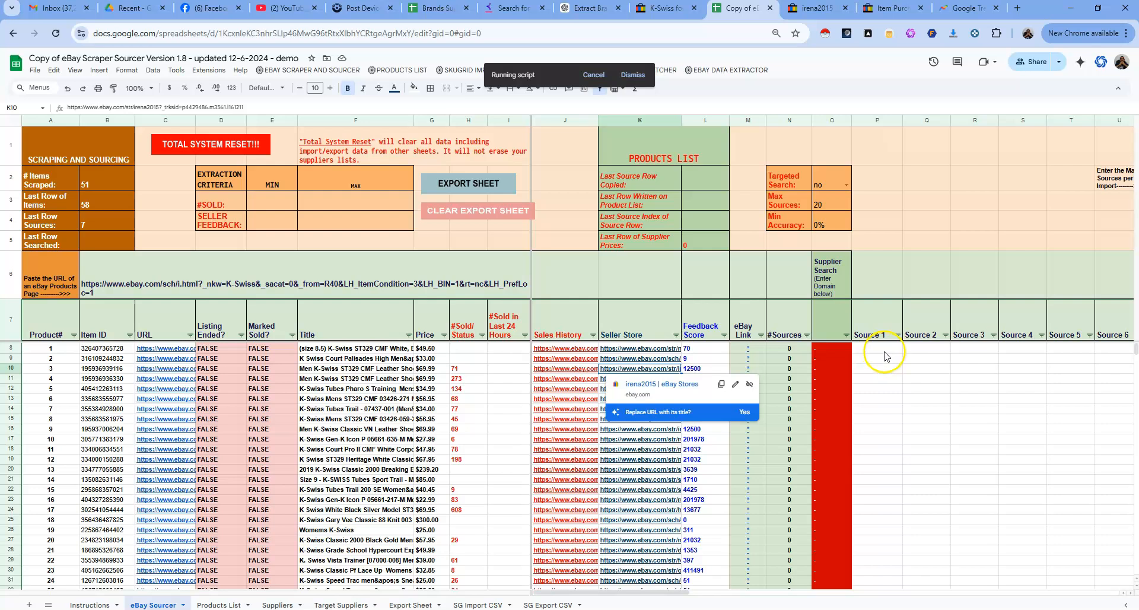
Start sourcing suppliers for the scraped K-Swiss products, with the first Source 1 cell selected.
left_click(885, 351)
left_click(309, 70)
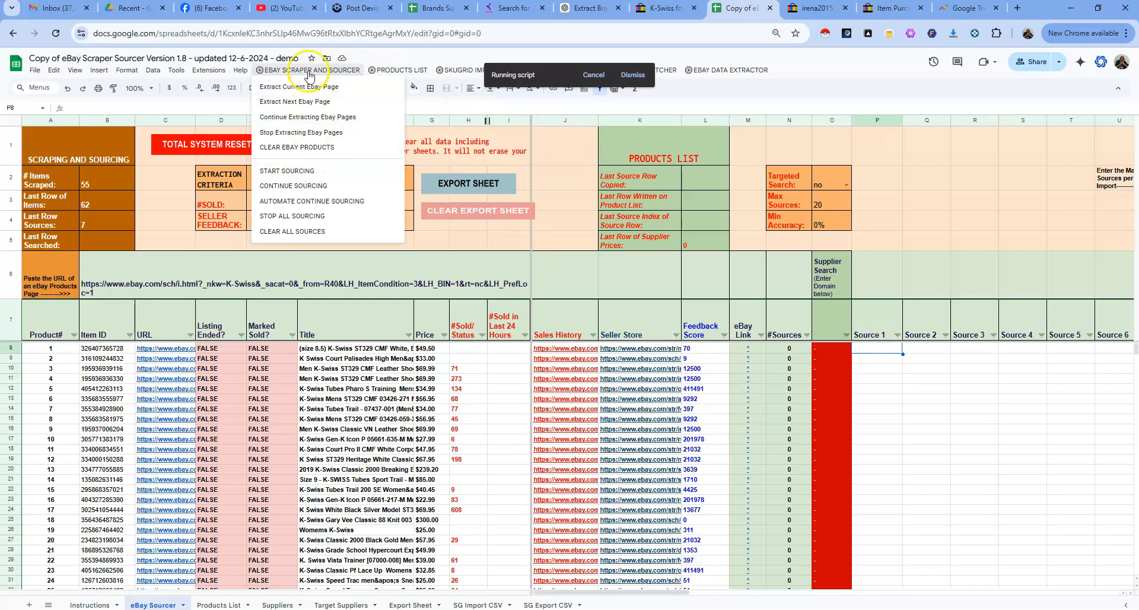
left_click(305, 172)
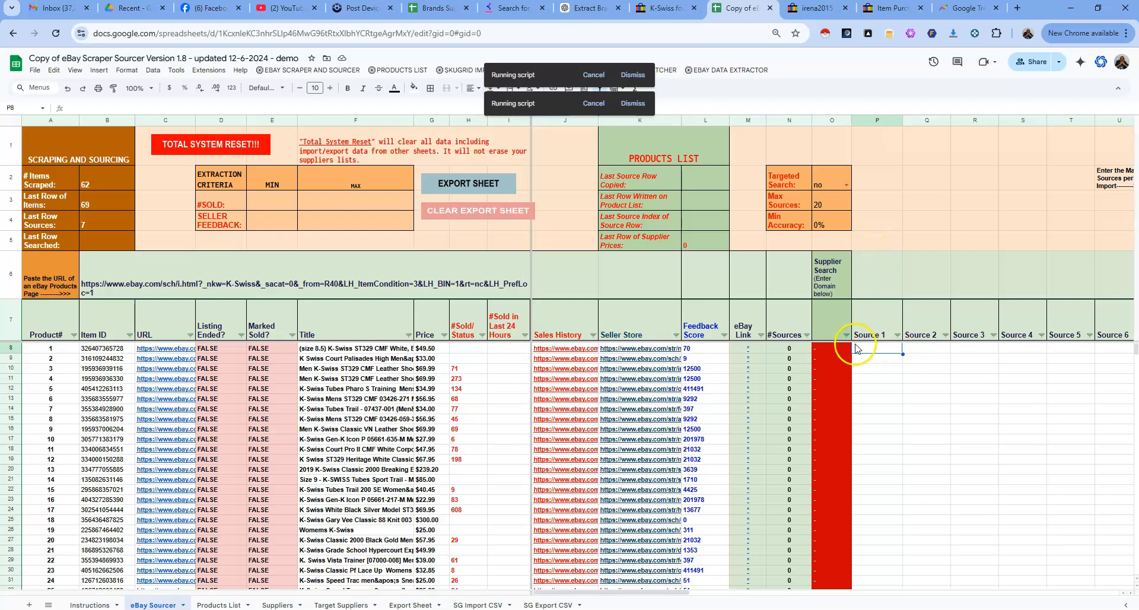
mouse_move(890, 354)
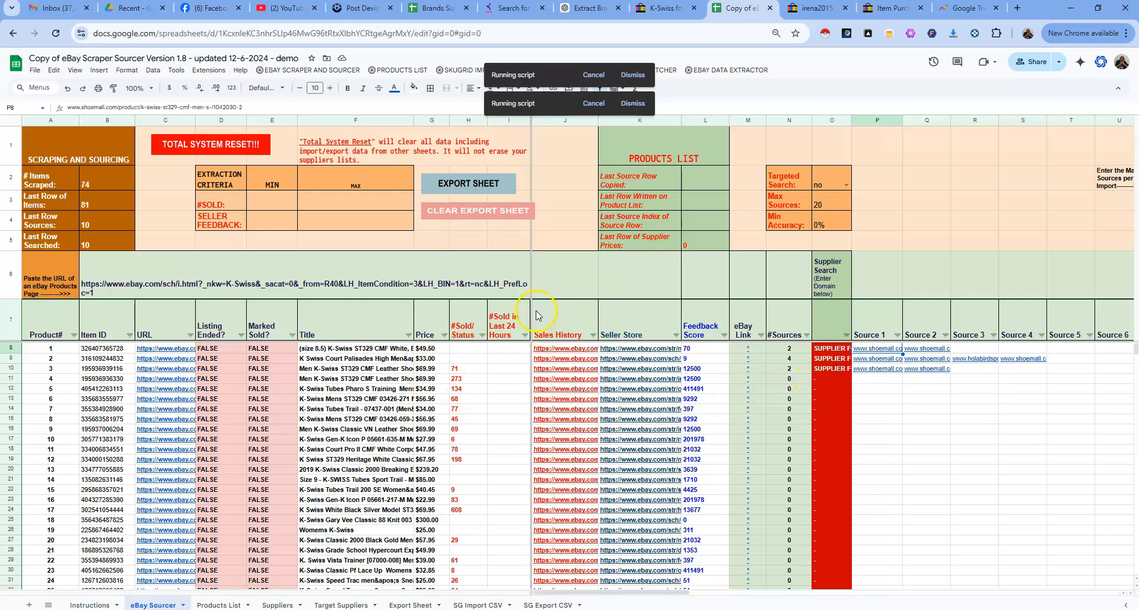
Examine the full list of scraped K-Swiss products for prices, sold counts, seller stores and supplier sources.
scroll(474, 419, "down", 4)
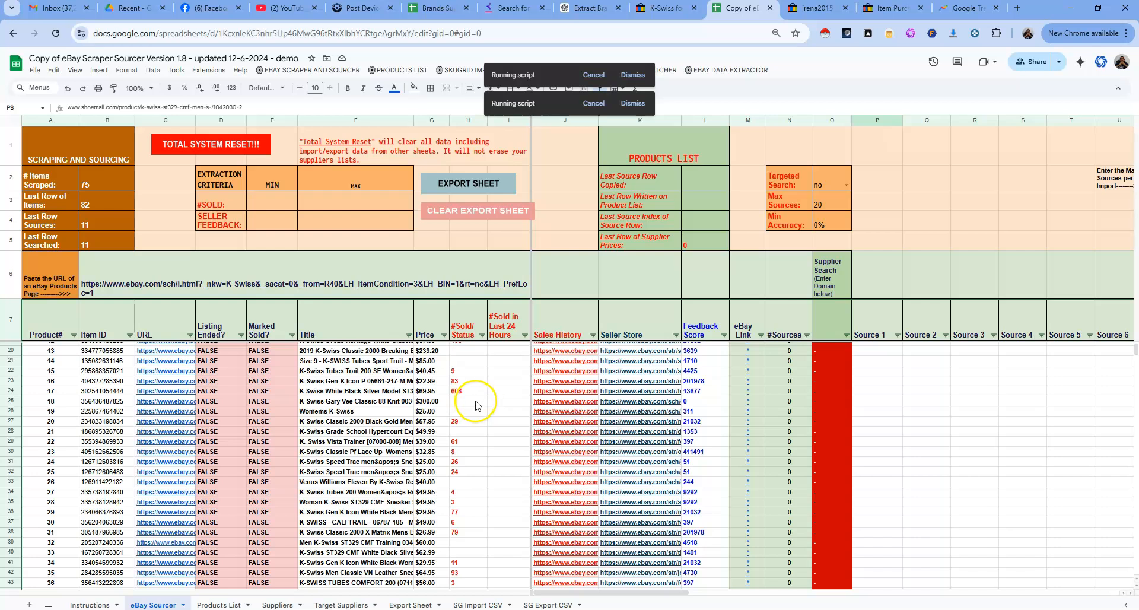
scroll(473, 414, "up", 4)
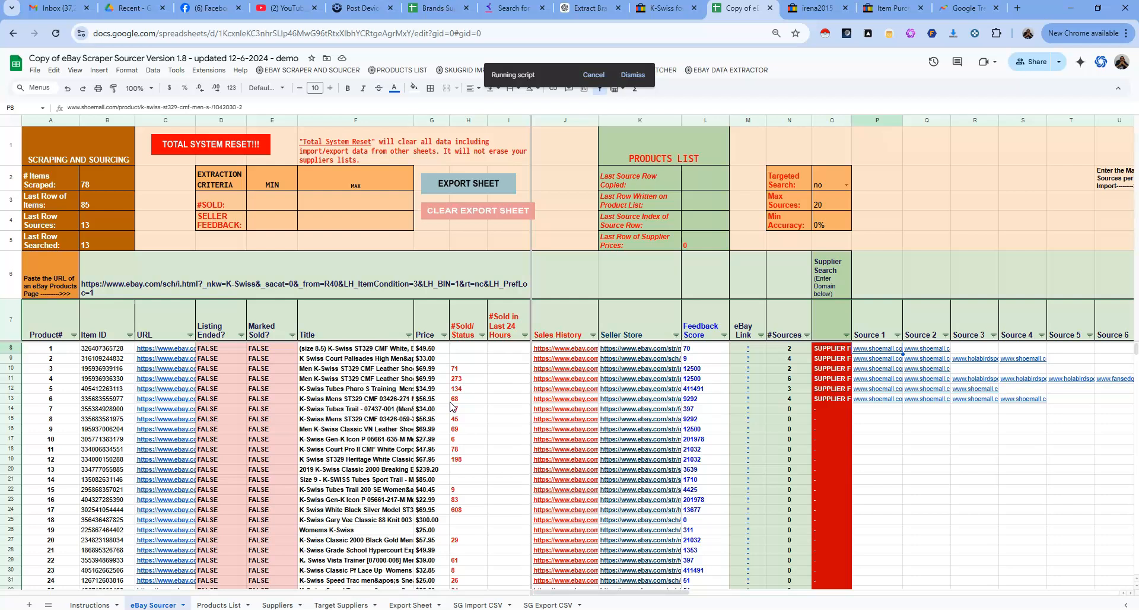
scroll(379, 454, "down", 6)
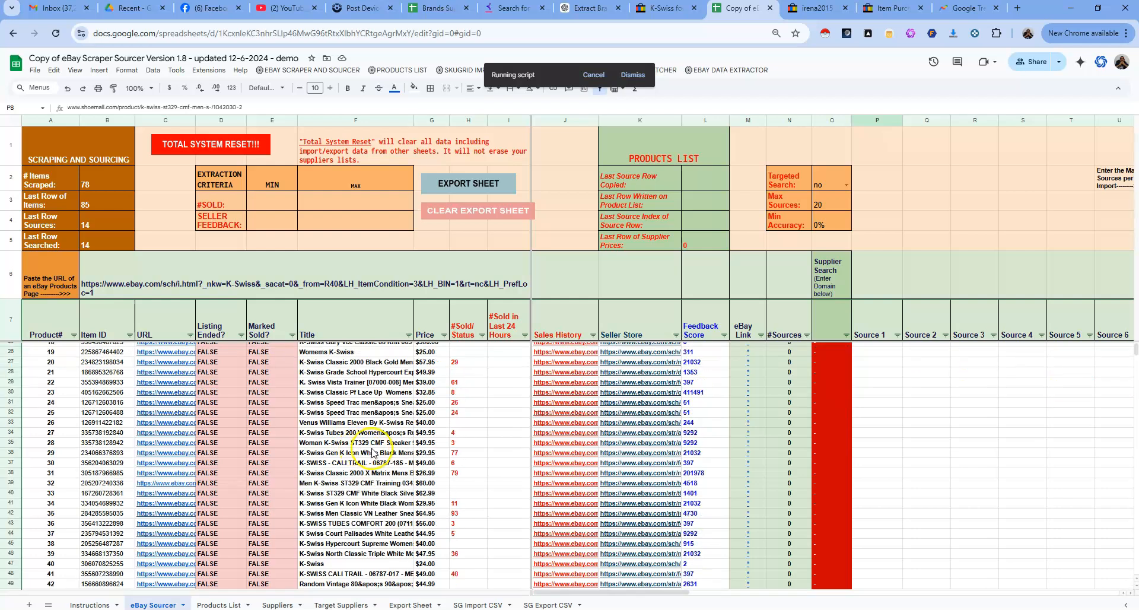
scroll(379, 455, "down", 6)
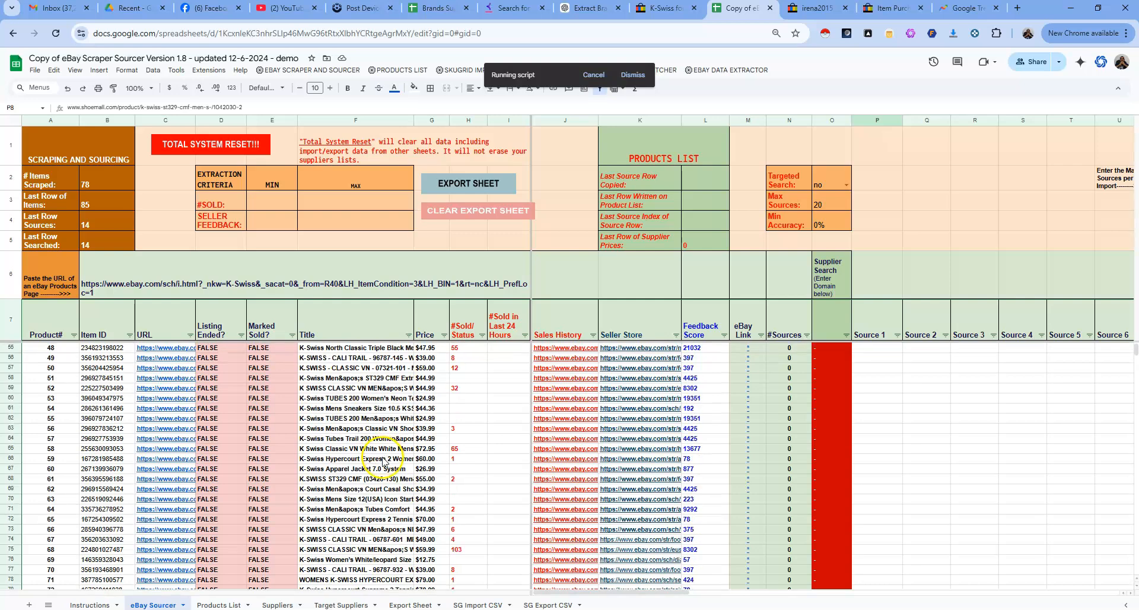
scroll(464, 440, "up", 6)
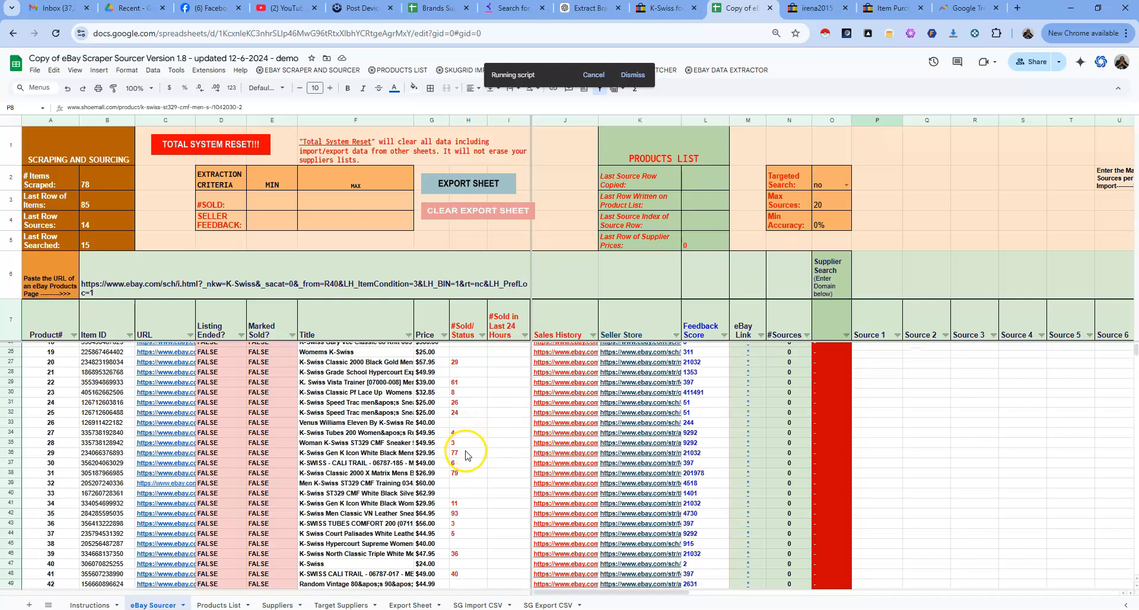
scroll(466, 455, "up", 5)
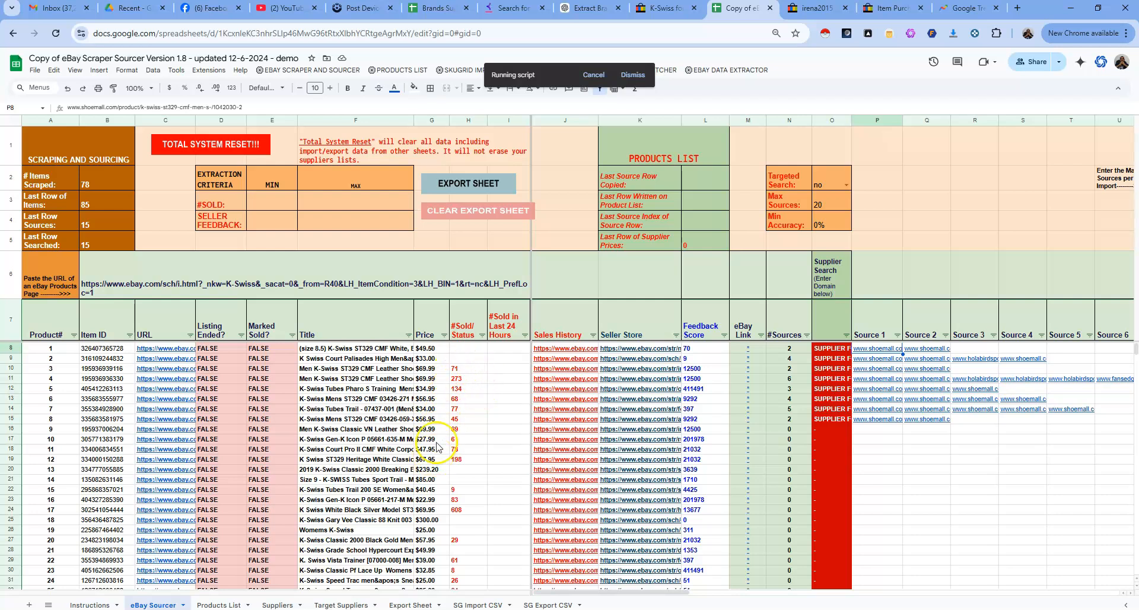
scroll(463, 409, "down", 5)
scroll(465, 409, "down", 13)
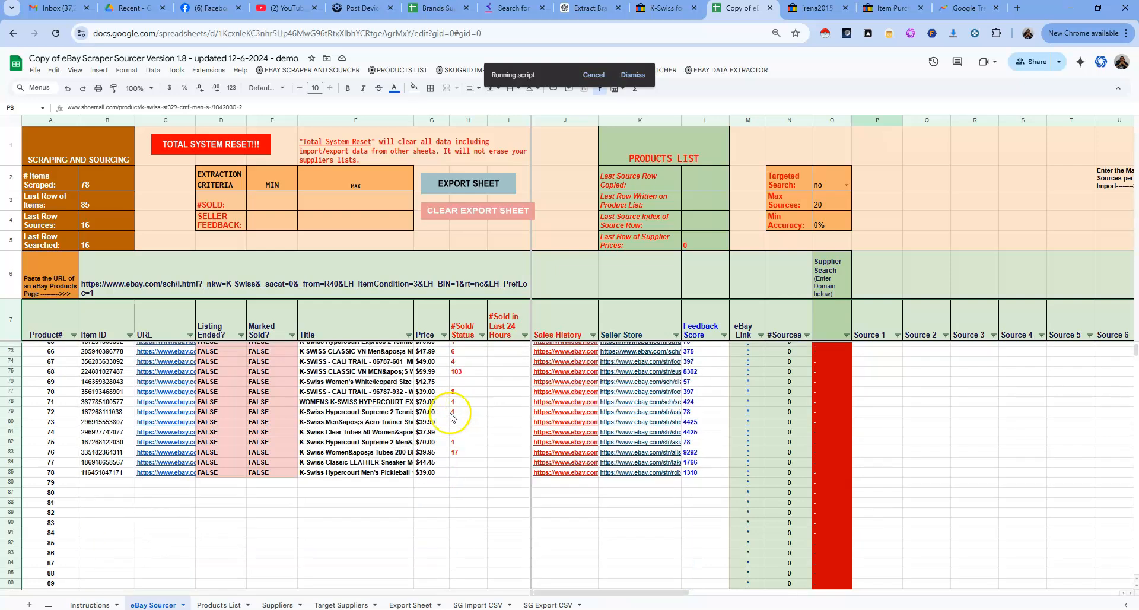
scroll(454, 418, "up", 13)
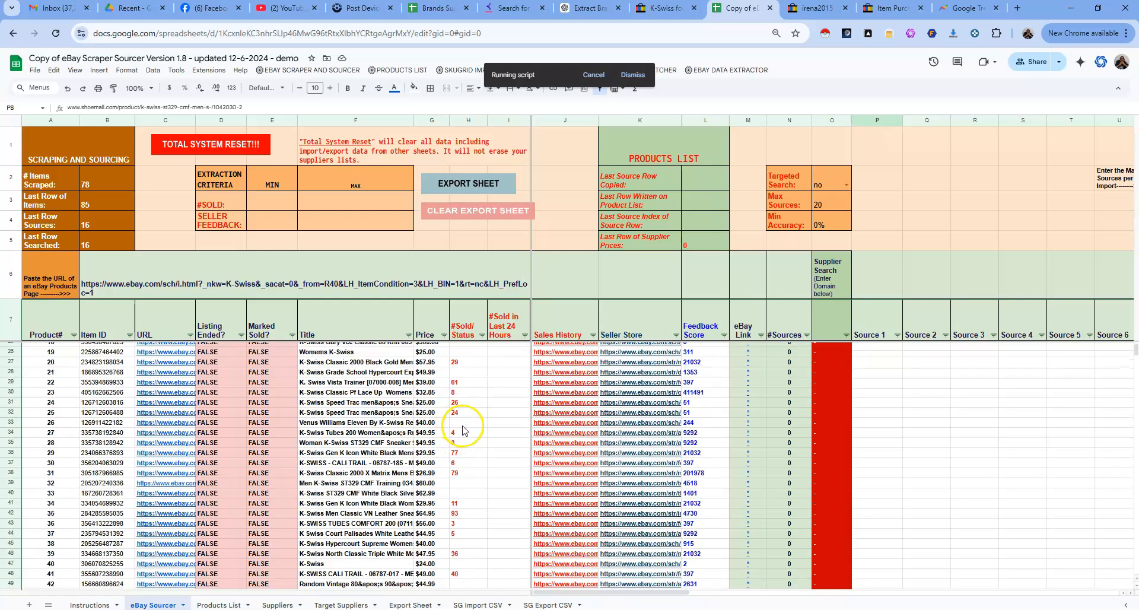
scroll(462, 431, "up", 5)
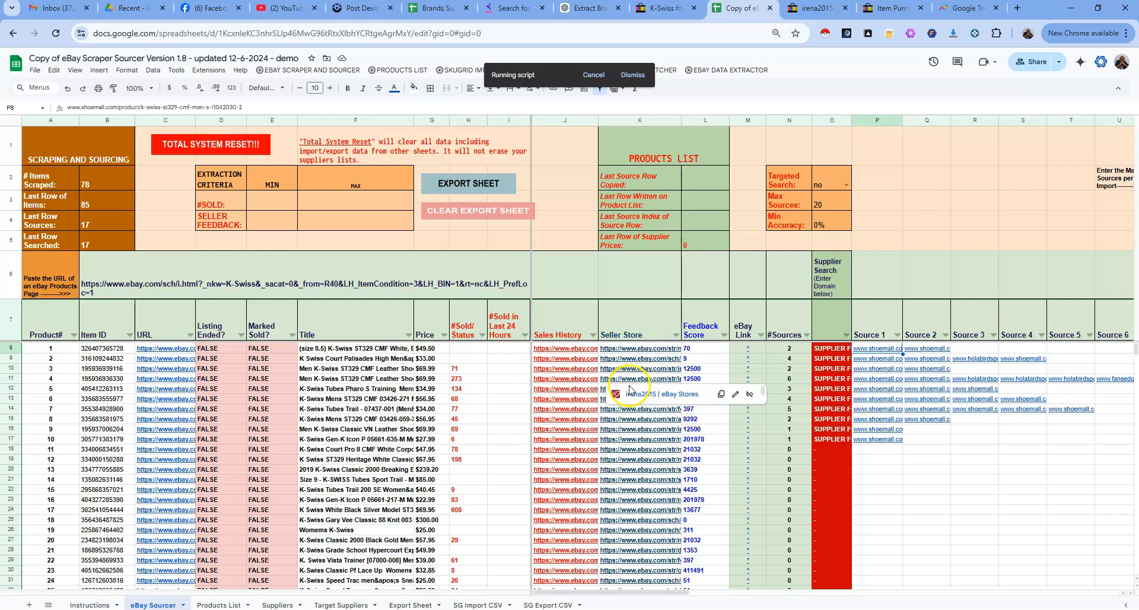
left_click(464, 352)
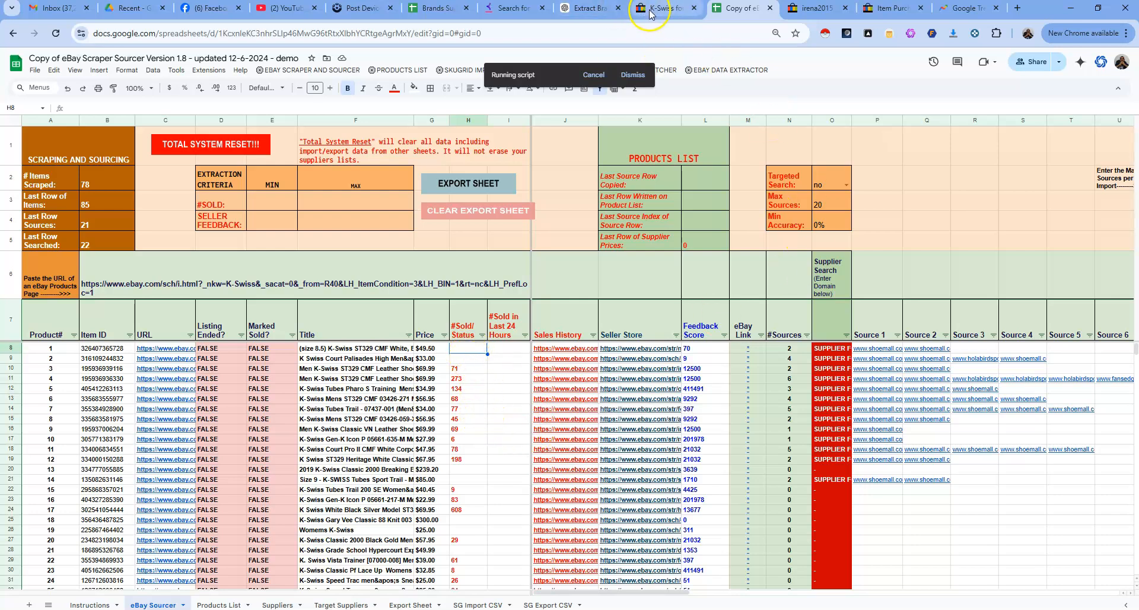
Review the k-swiss keyword suggestions, the ChatGPT shoe brand list and the filtered eBay results, and return to the sourcing spreadsheet.
left_click(507, 9)
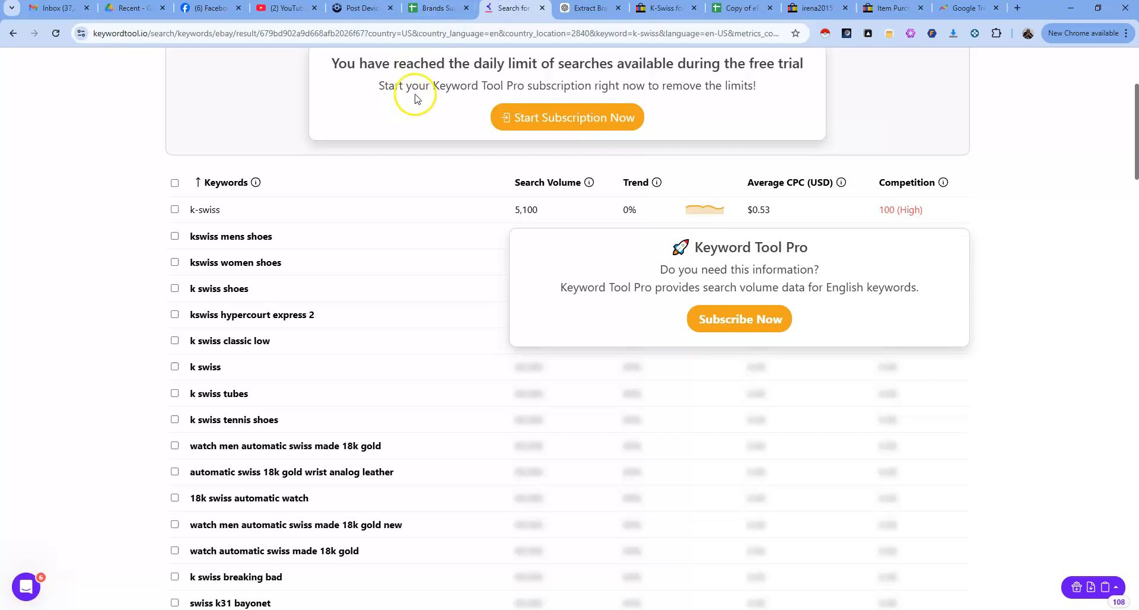
scroll(435, 226, "up", 4)
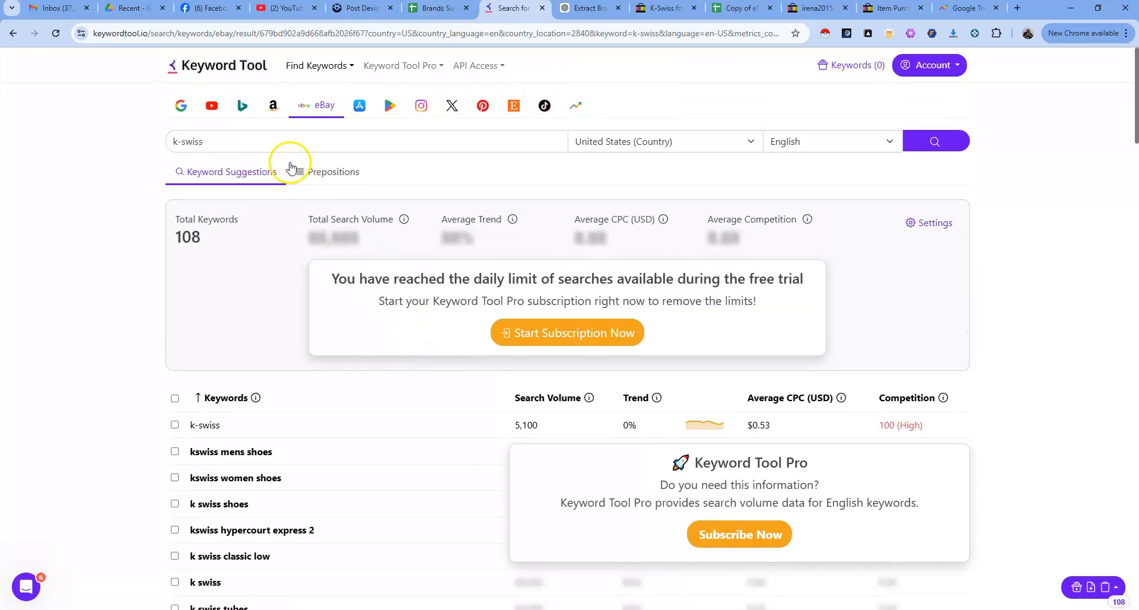
left_click(587, 8)
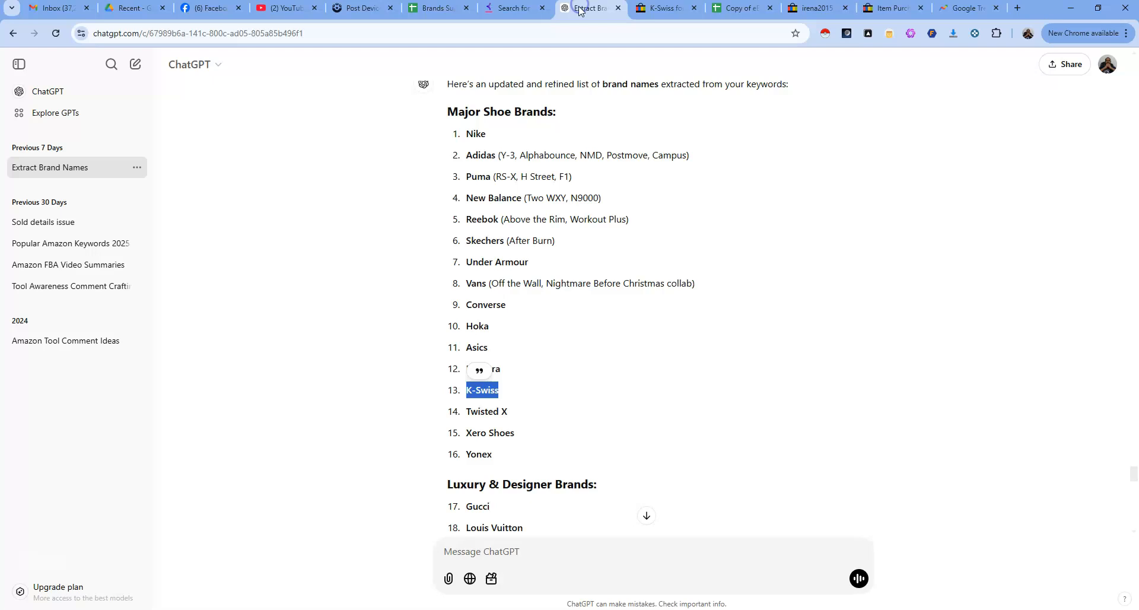
left_click_drag(467, 153, 500, 185)
double_click(478, 304)
left_click(642, 12)
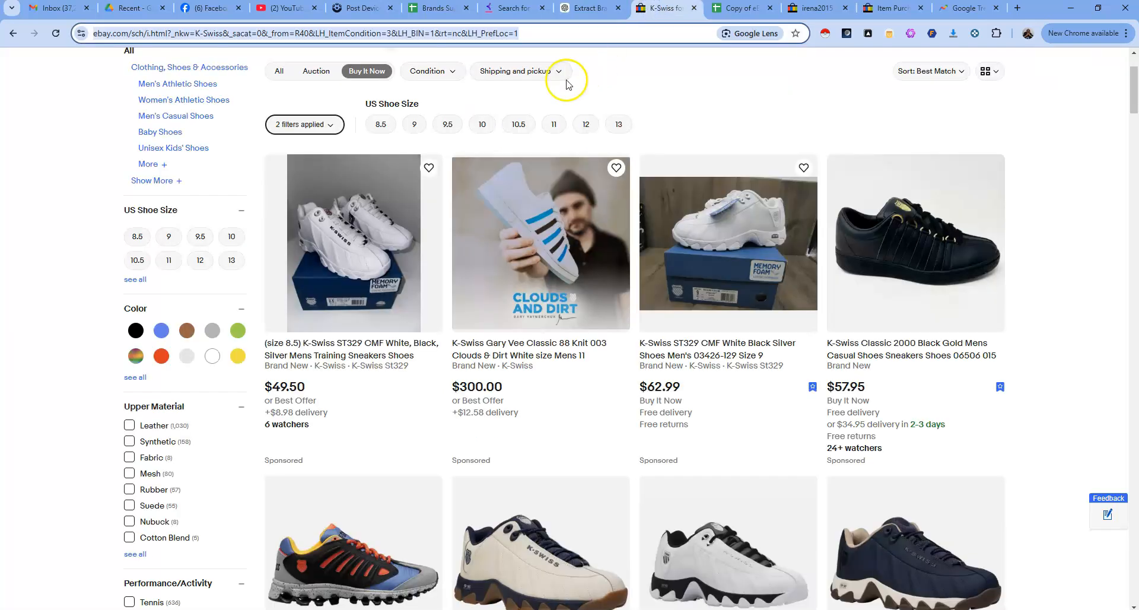
left_click(735, 12)
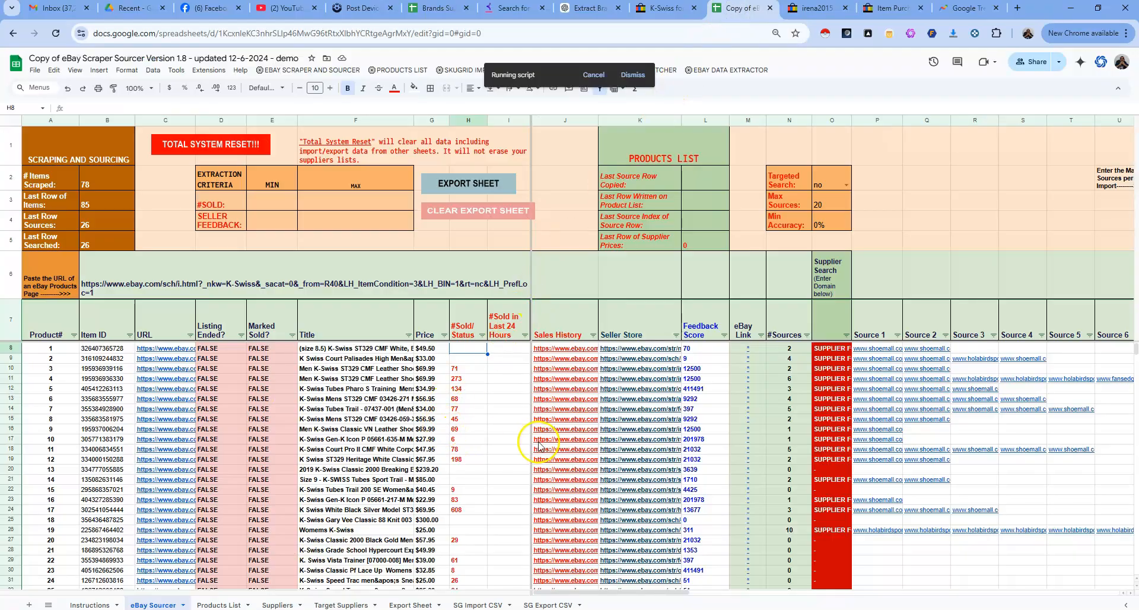